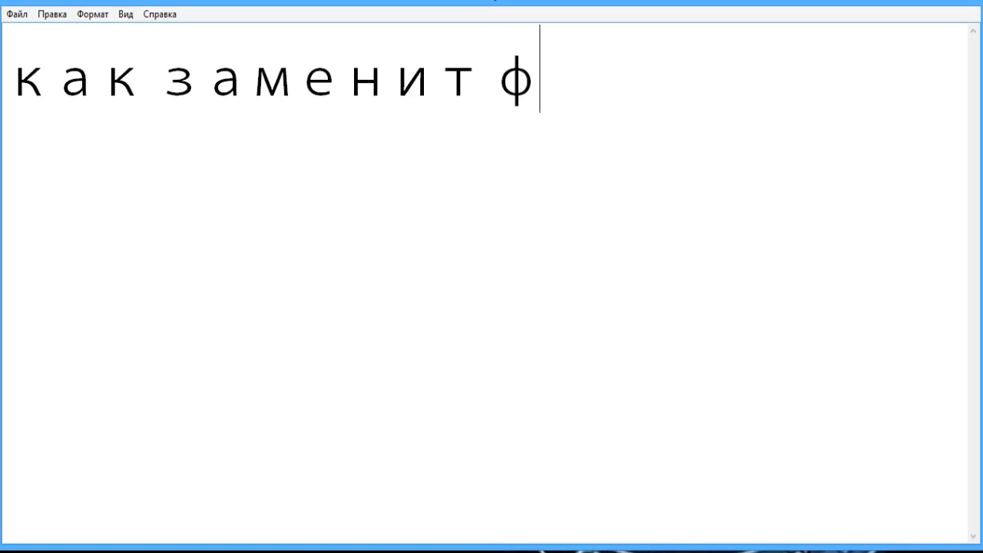
Finish the title line in the text document so it reads "как заменит фон на фотошоп".
{"action": "type", "text": "н "}
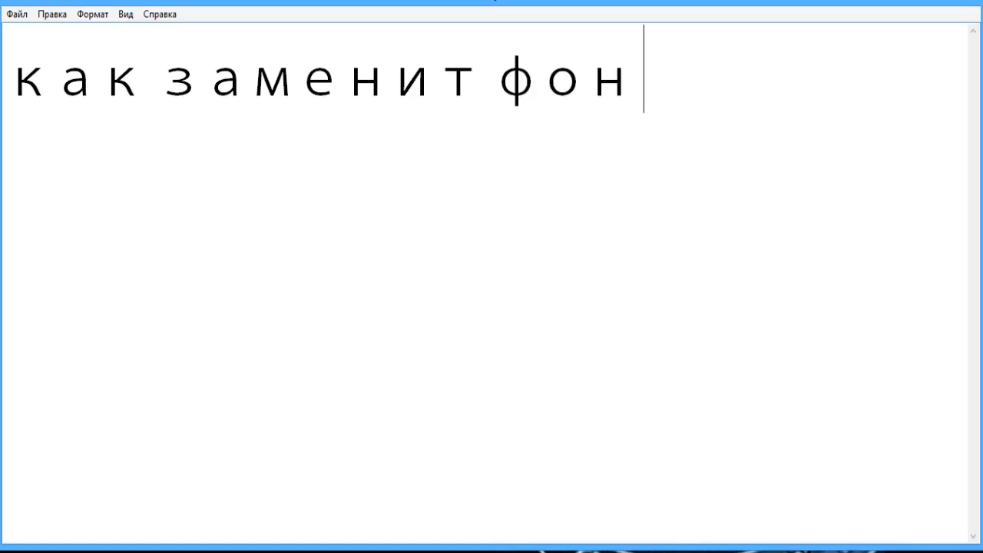
{"action": "type", "text": "н а "}
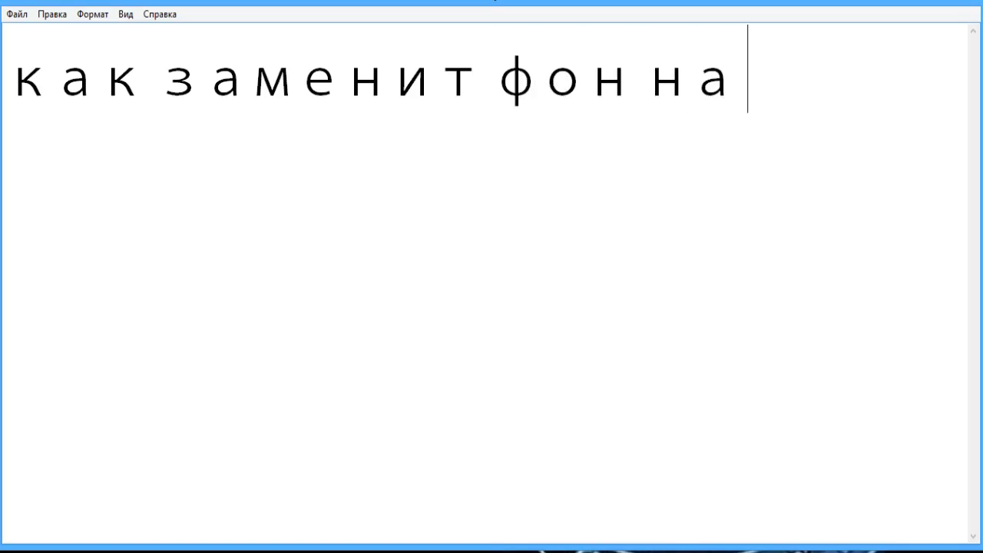
{"action": "type", "text": "фотош"}
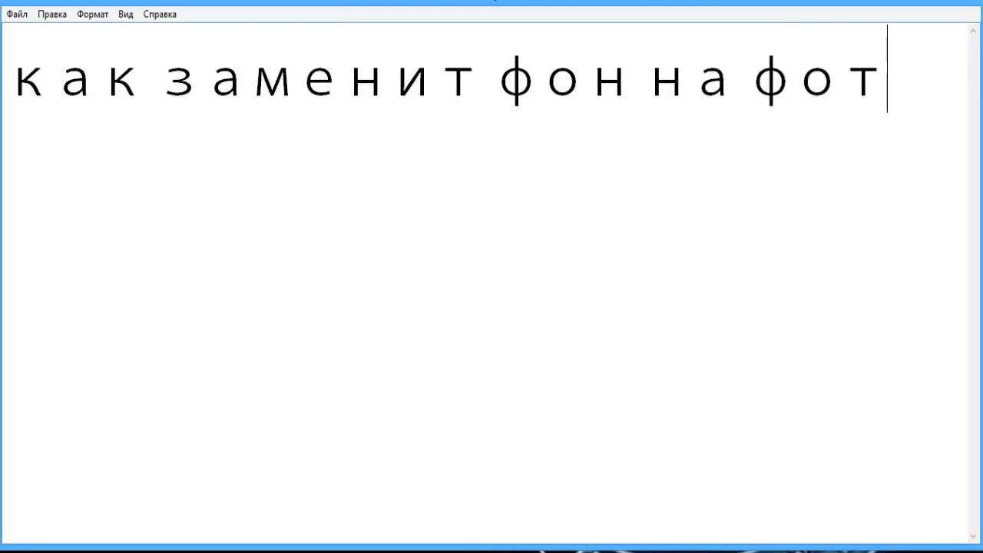
{"action": "type", "text": "оп"}
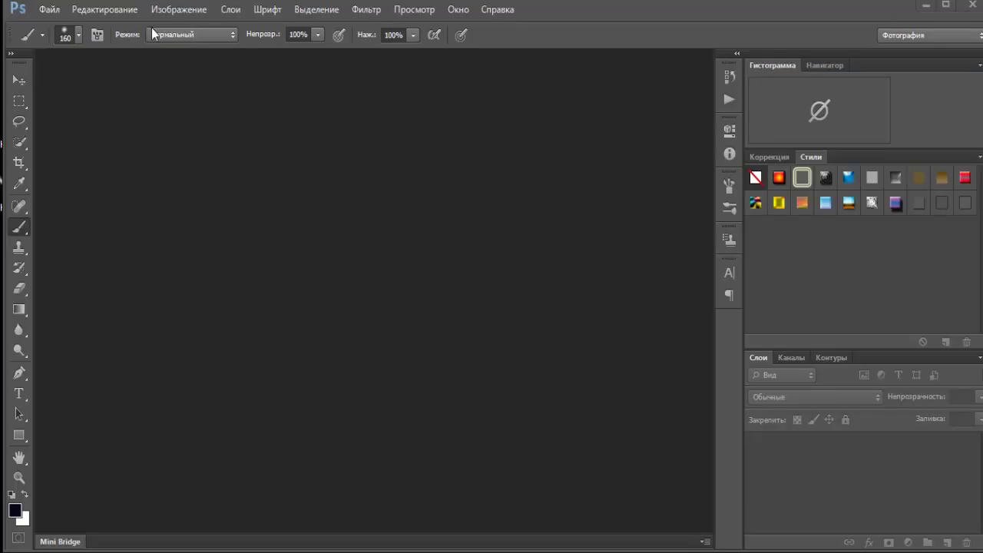
In Photoshop, start opening an image and browse to the индийски folder in the Музыка library, cancelling the dial-up connection prompt.
{"action": "left_click", "coordinate": [49, 9]}
{"action": "left_click", "coordinate": [58, 39]}
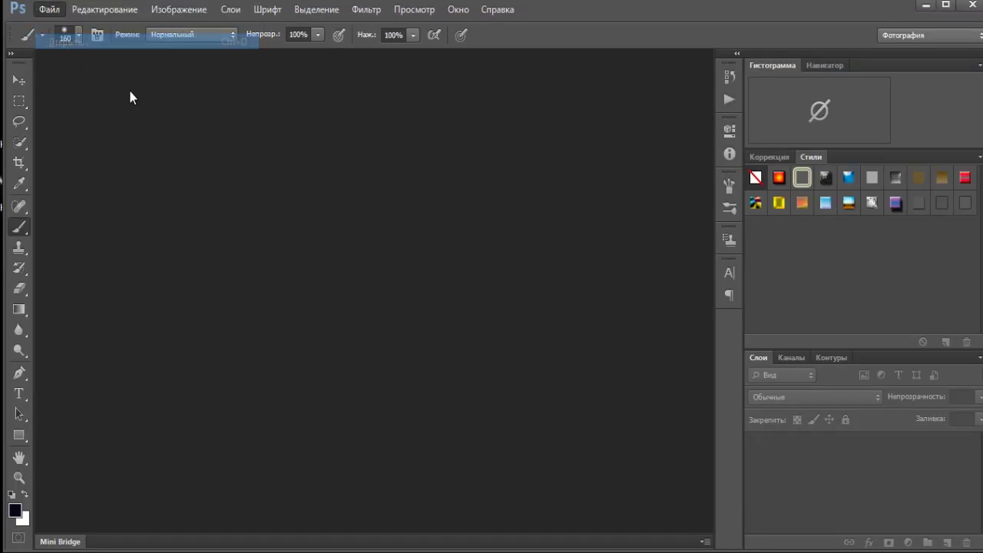
{"action": "left_click", "coordinate": [335, 211]}
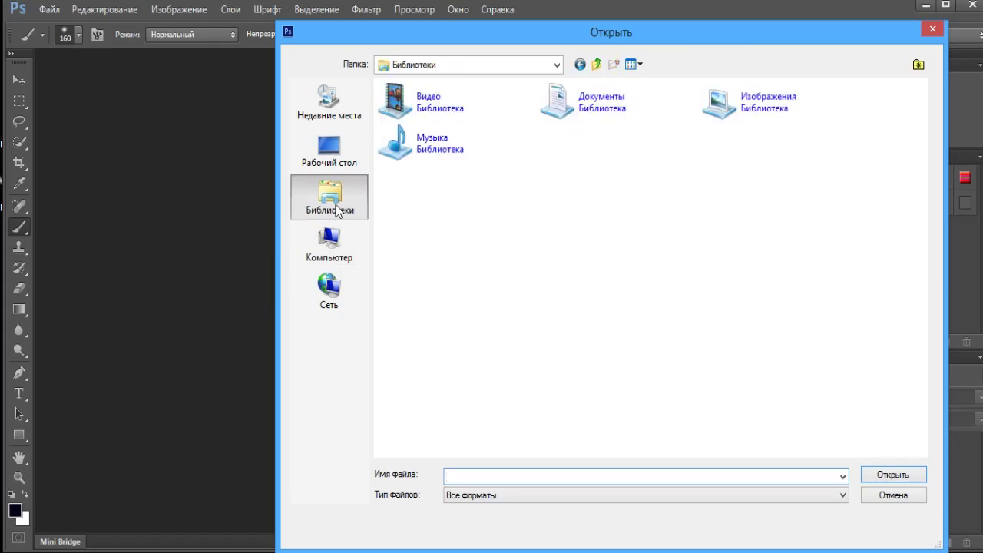
{"action": "double_click", "coordinate": [451, 154]}
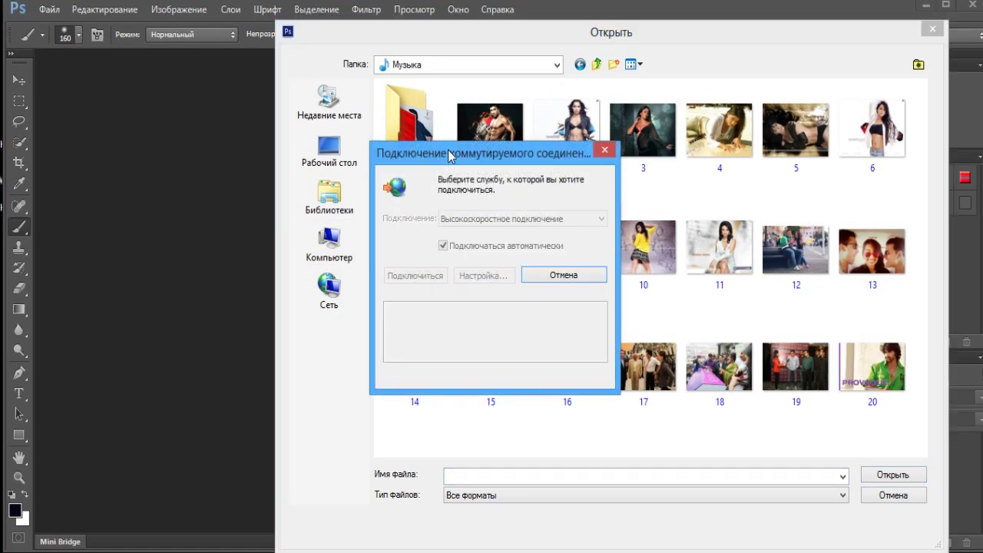
{"action": "left_click", "coordinate": [556, 266]}
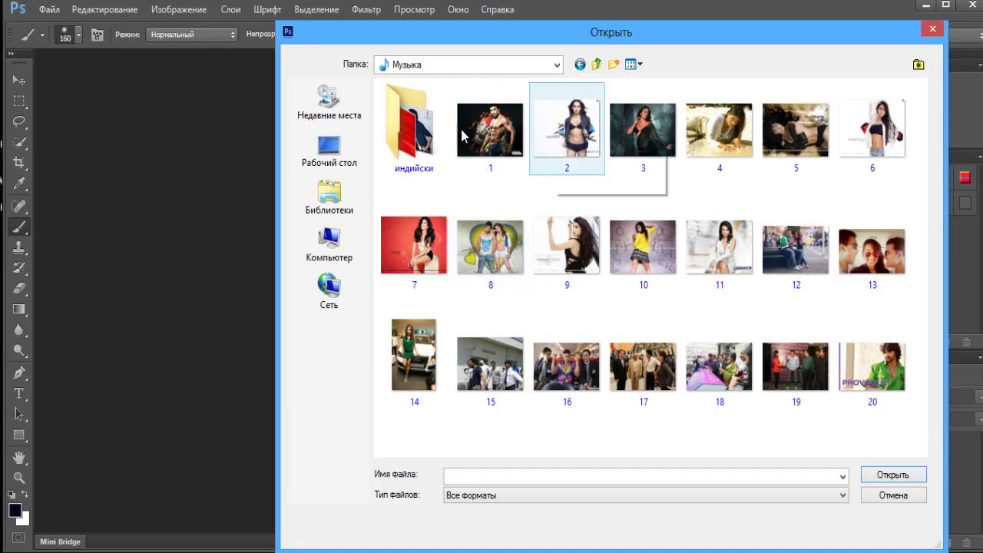
{"action": "double_click", "coordinate": [428, 135]}
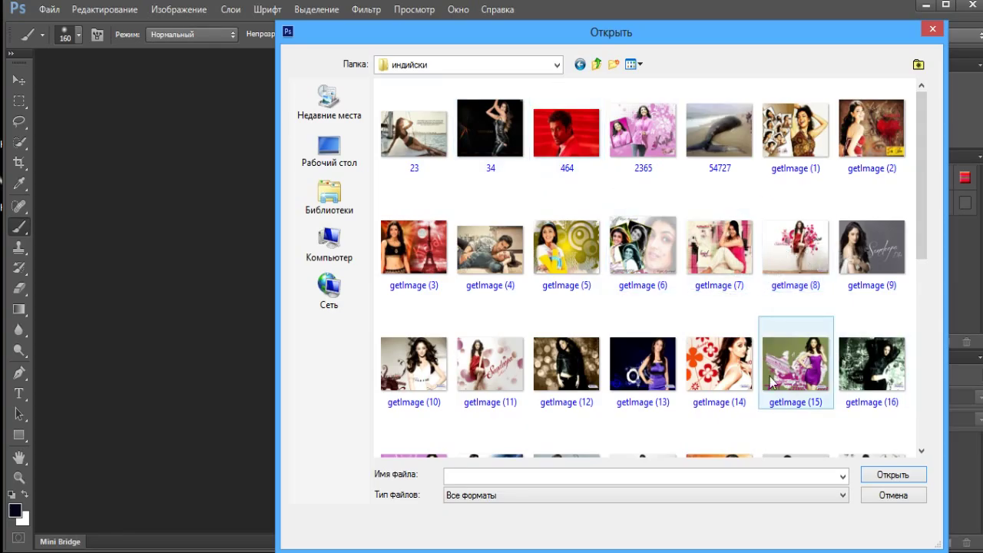
Open the image getImage (29) from the индийски folder, leaving its colour profile unchanged.
{"action": "scroll", "coordinate": [666, 368], "scroll_direction": "down", "scroll_amount": 3}
{"action": "mouse_move", "coordinate": [654, 358]}
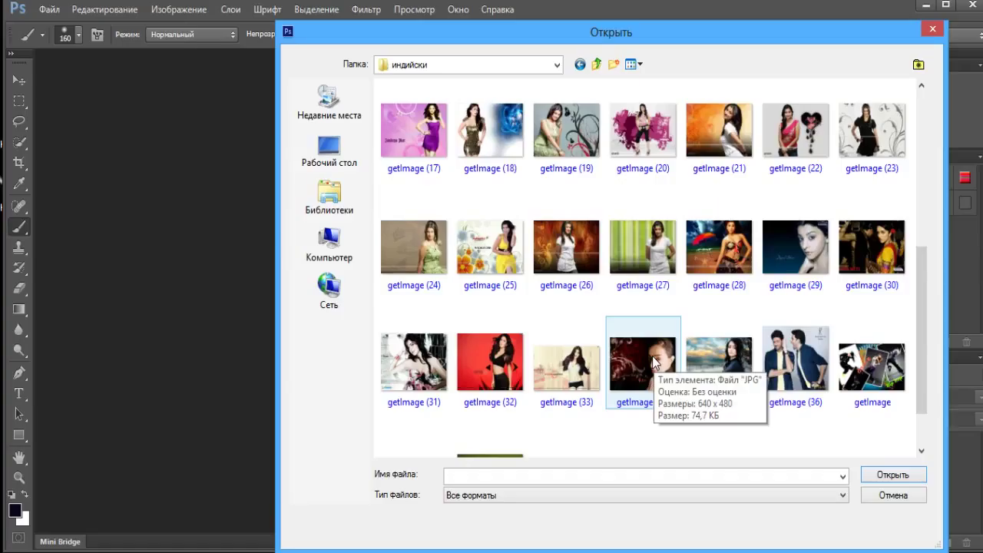
{"action": "left_click", "coordinate": [801, 248]}
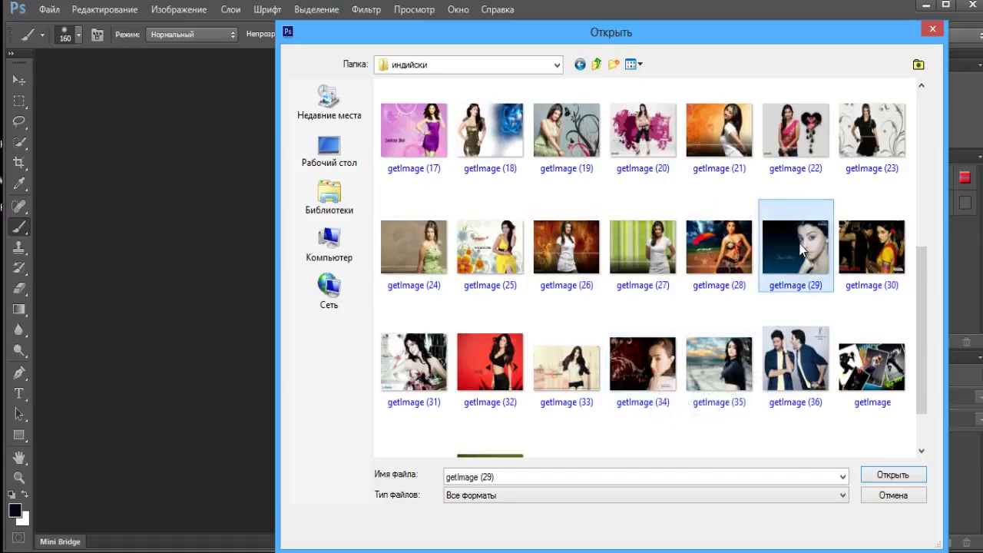
{"action": "left_click", "coordinate": [892, 476]}
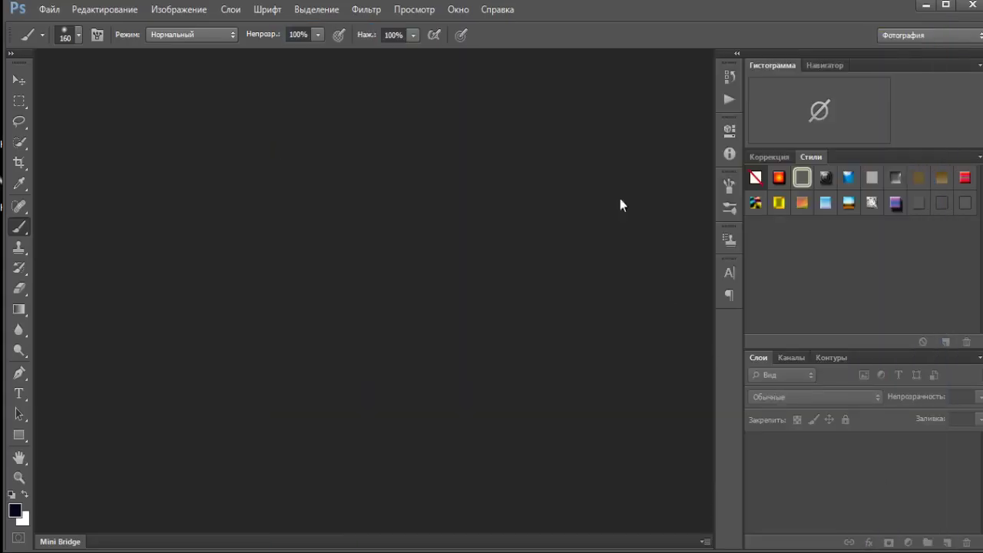
{"action": "key", "text": "i"}
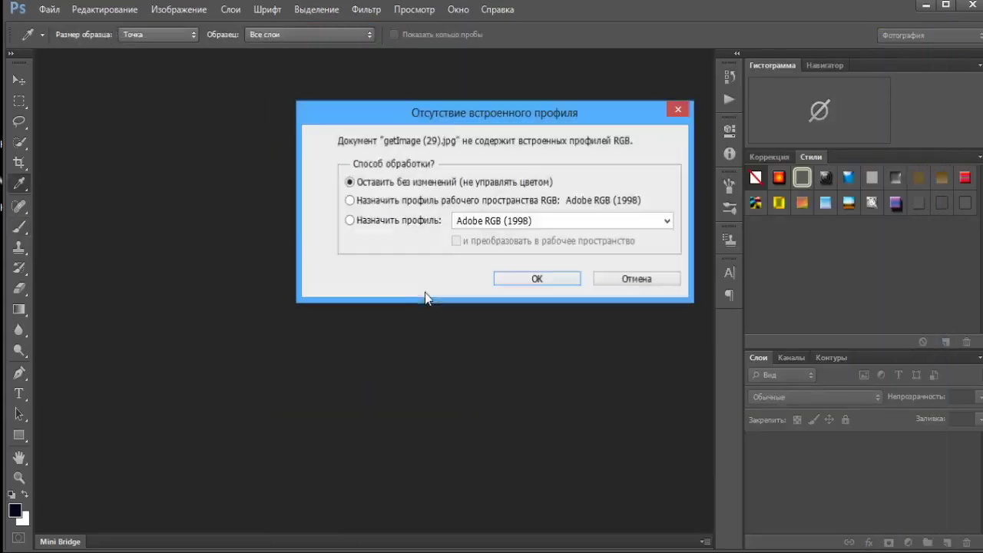
{"action": "left_click", "coordinate": [540, 279]}
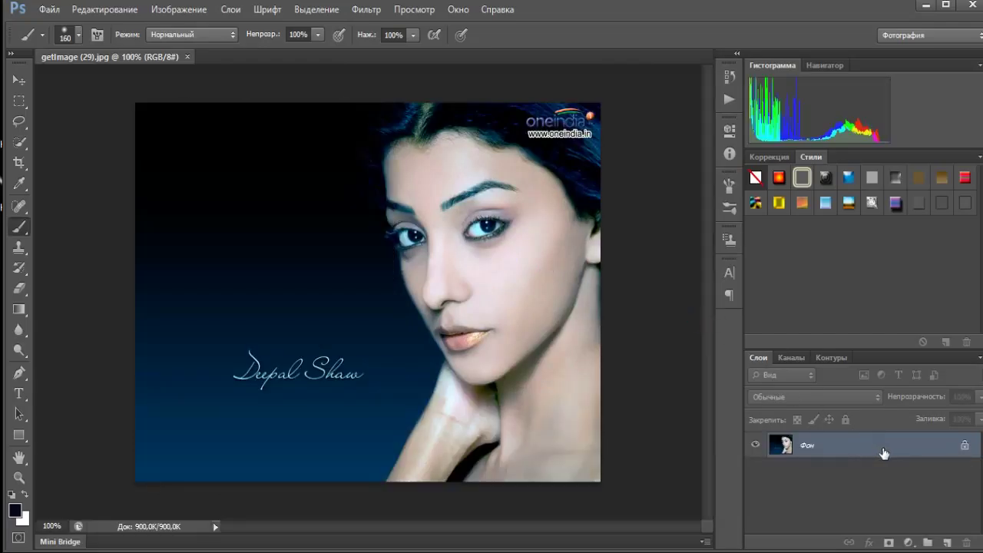
Select the woman's hair, face, neck and hand with the Quick Selection tool, leaving out the dark blue background.
{"action": "left_click_drag", "start_coordinate": [931, 472], "coordinate": [951, 542]}
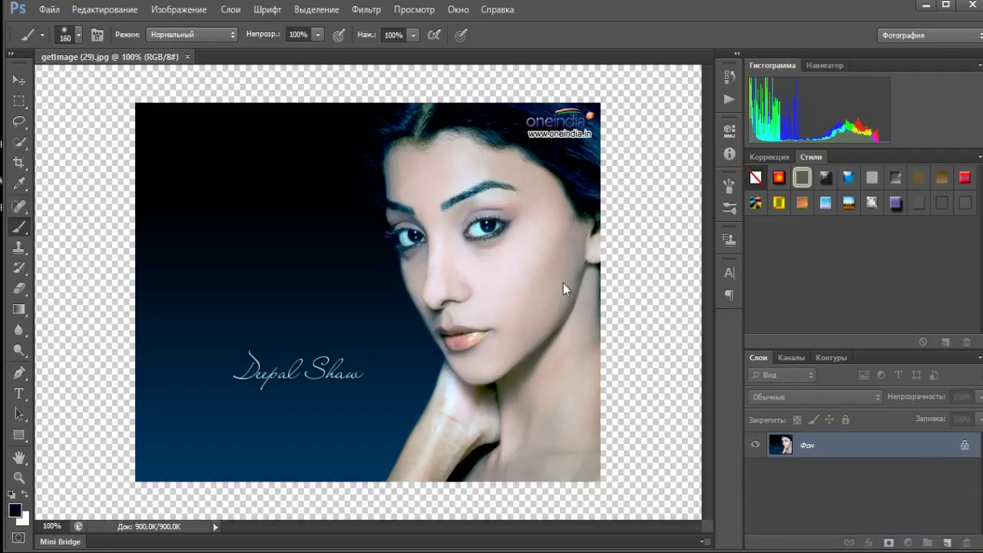
{"action": "left_click", "coordinate": [19, 142]}
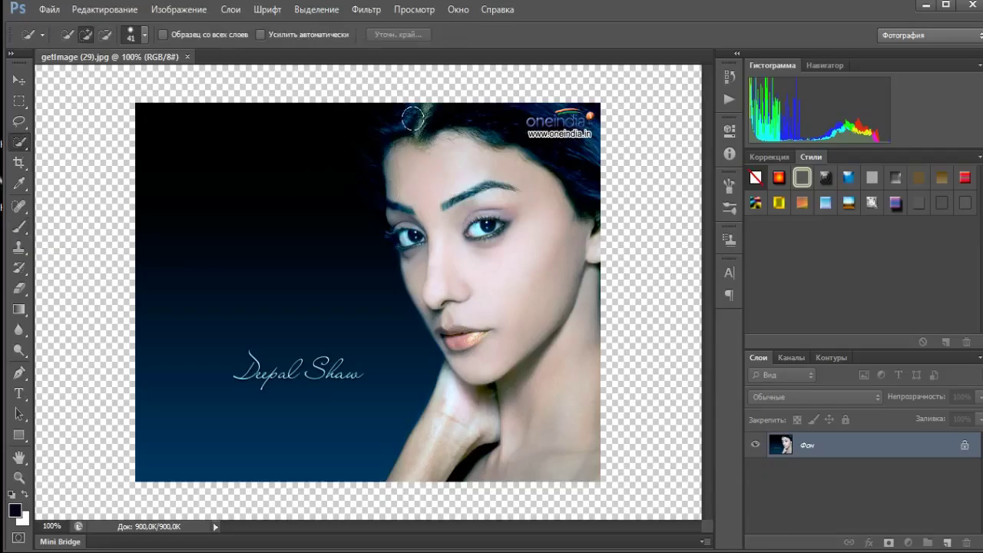
{"action": "mouse_move", "coordinate": [409, 123]}
{"action": "left_mouse_down"}
{"action": "mouse_move", "coordinate": [407, 207]}
{"action": "mouse_move", "coordinate": [502, 453]}
{"action": "left_mouse_up"}
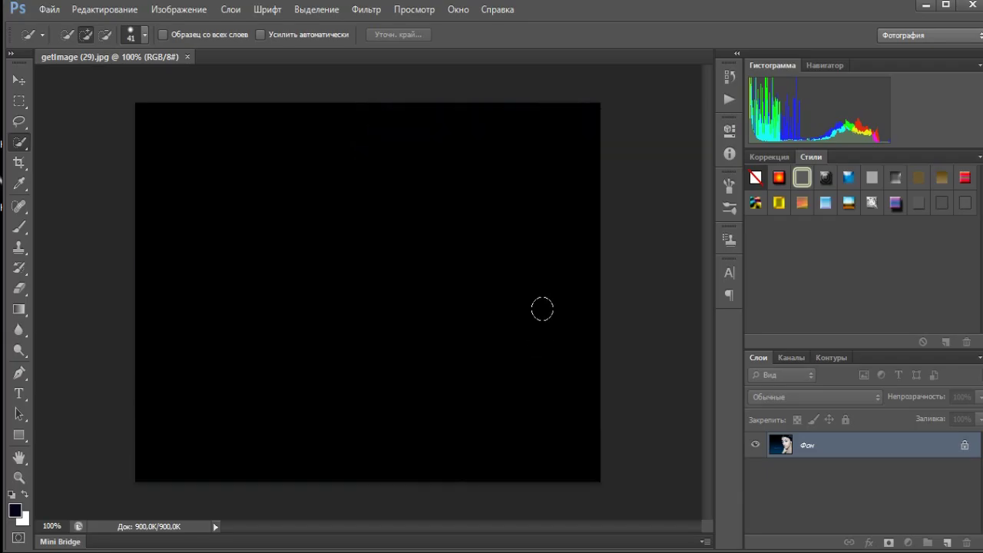
{"action": "mouse_move", "coordinate": [540, 158]}
{"action": "left_mouse_down"}
{"action": "mouse_move", "coordinate": [436, 159]}
{"action": "mouse_move", "coordinate": [423, 127]}
{"action": "mouse_move", "coordinate": [419, 142]}
{"action": "mouse_move", "coordinate": [400, 135]}
{"action": "mouse_move", "coordinate": [416, 151]}
{"action": "mouse_move", "coordinate": [394, 133]}
{"action": "mouse_move", "coordinate": [415, 160]}
{"action": "left_mouse_up"}
{"action": "mouse_move", "coordinate": [417, 213]}
{"action": "left_mouse_down"}
{"action": "mouse_move", "coordinate": [426, 209]}
{"action": "mouse_move", "coordinate": [404, 229]}
{"action": "mouse_move", "coordinate": [413, 227]}
{"action": "mouse_move", "coordinate": [412, 212]}
{"action": "left_mouse_up"}
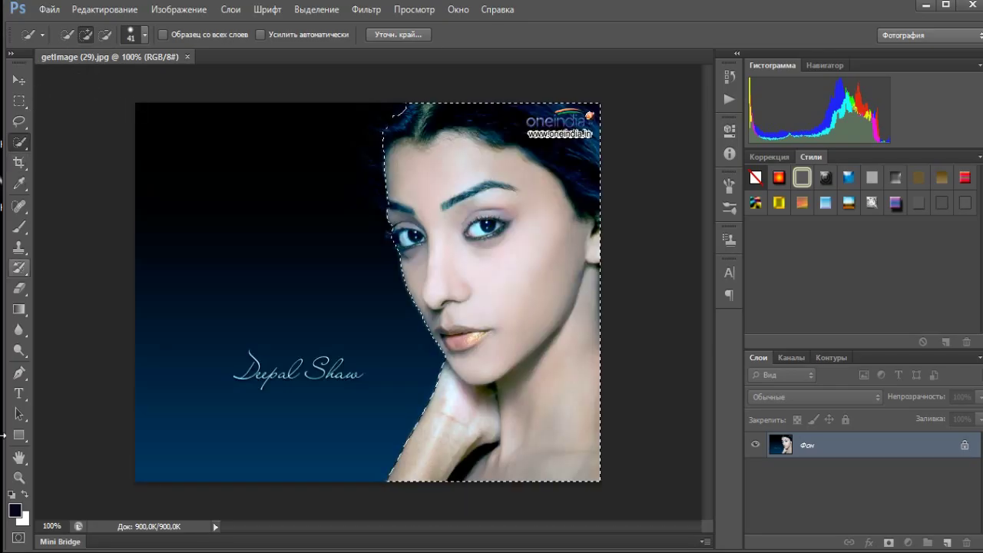
Touch up the woman's selection in Quick Mask mode with a soft 7-pixel brush, switching the painting colour from white to black.
{"action": "left_click", "coordinate": [18, 538]}
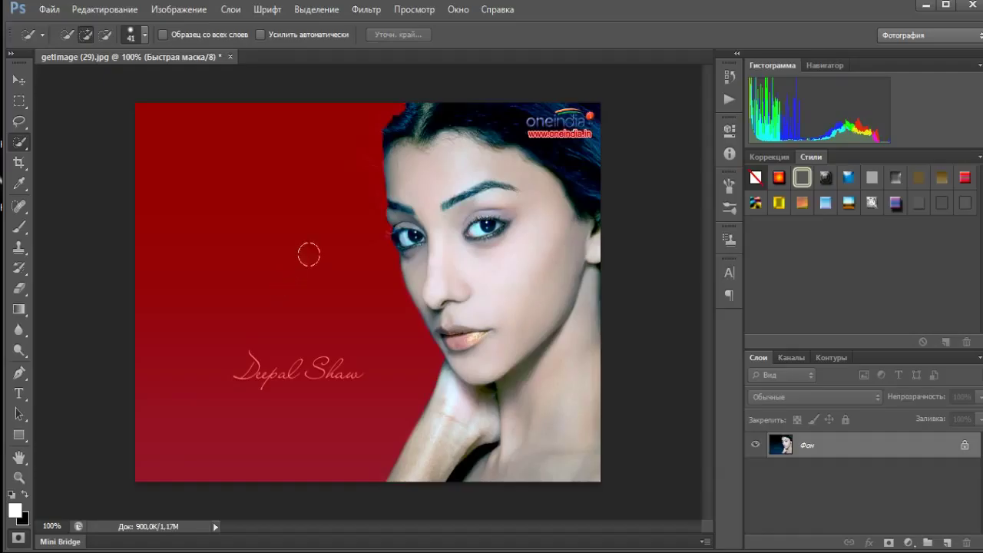
{"action": "left_click", "coordinate": [20, 227]}
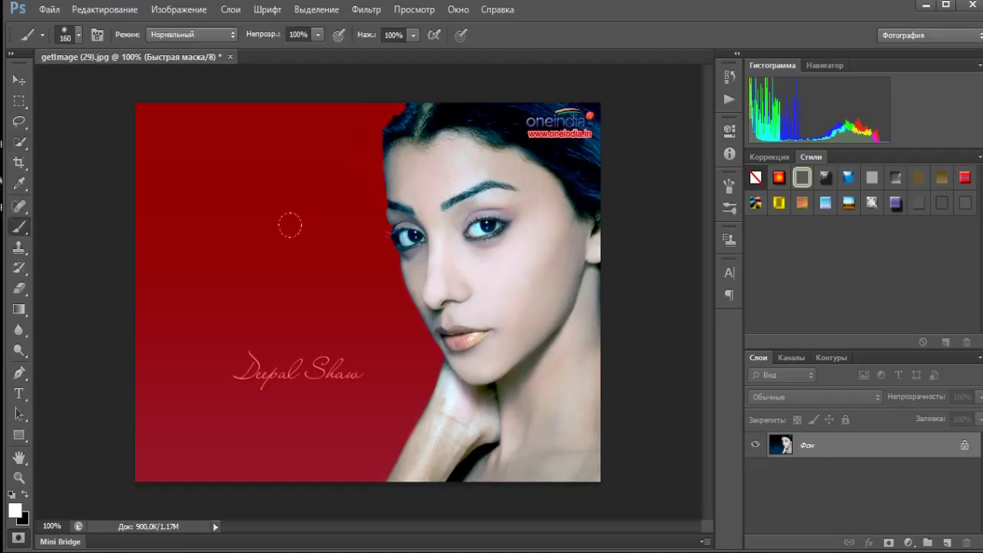
{"action": "left_click", "coordinate": [77, 35]}
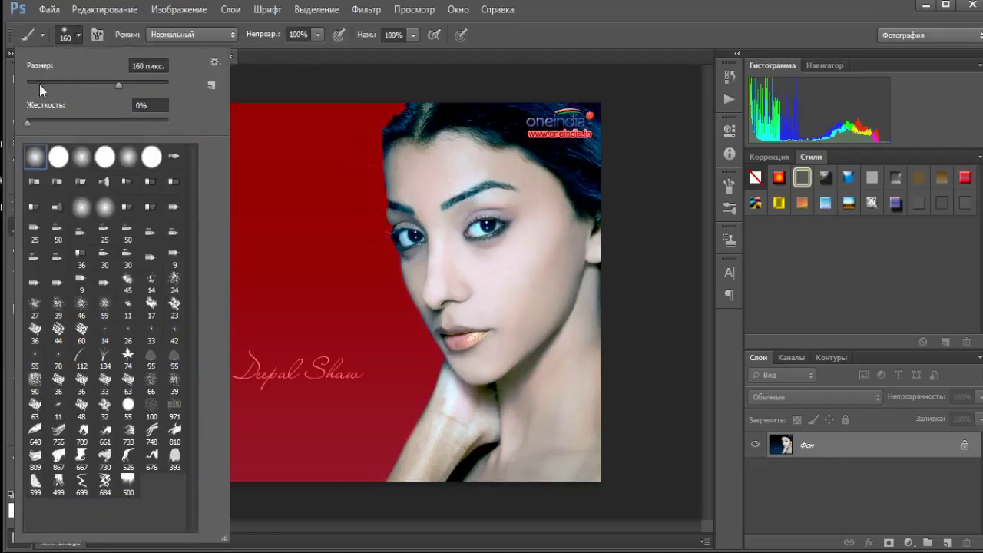
{"action": "left_click", "coordinate": [39, 85]}
{"action": "key", "text": "bracketleft"}
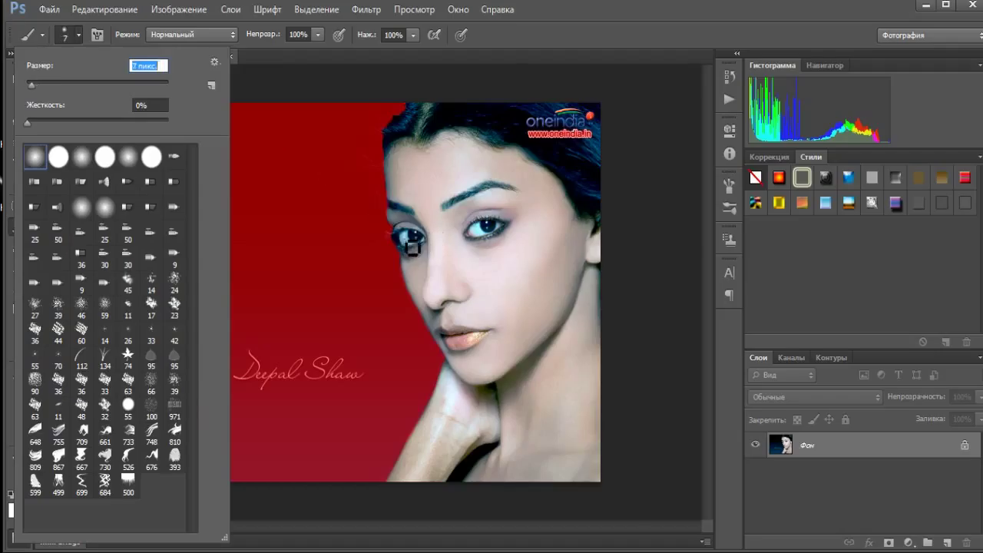
{"action": "key", "text": "Return"}
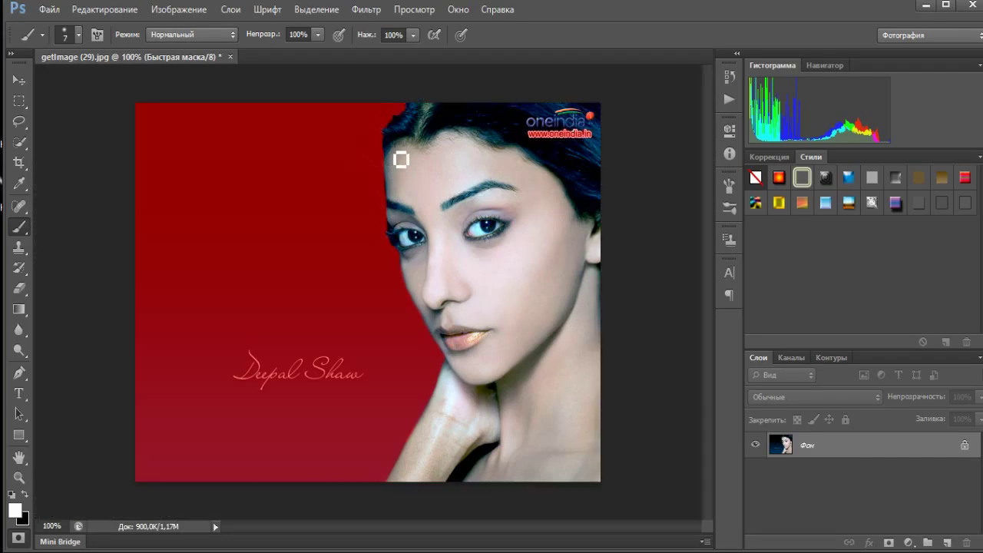
{"action": "left_click", "coordinate": [26, 495]}
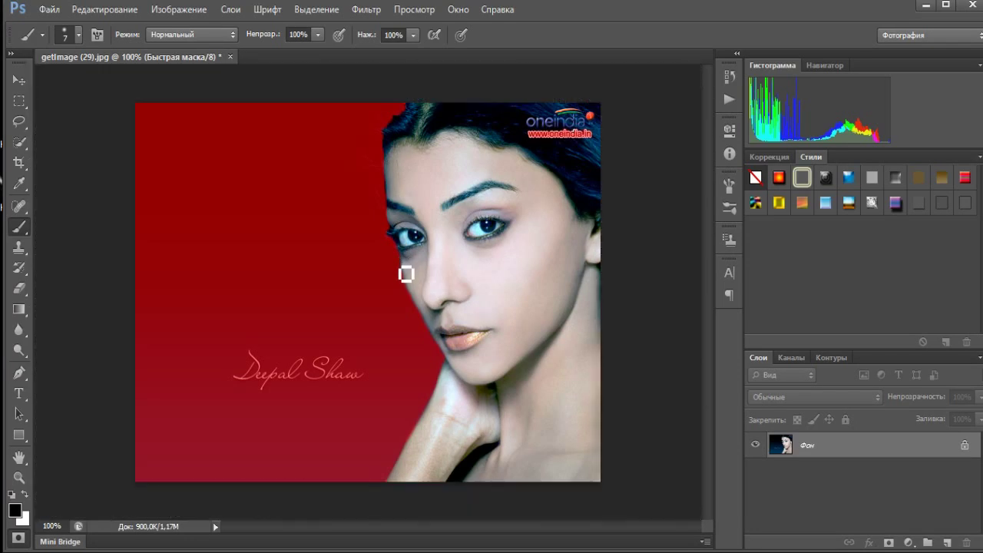
{"action": "left_click", "coordinate": [18, 537]}
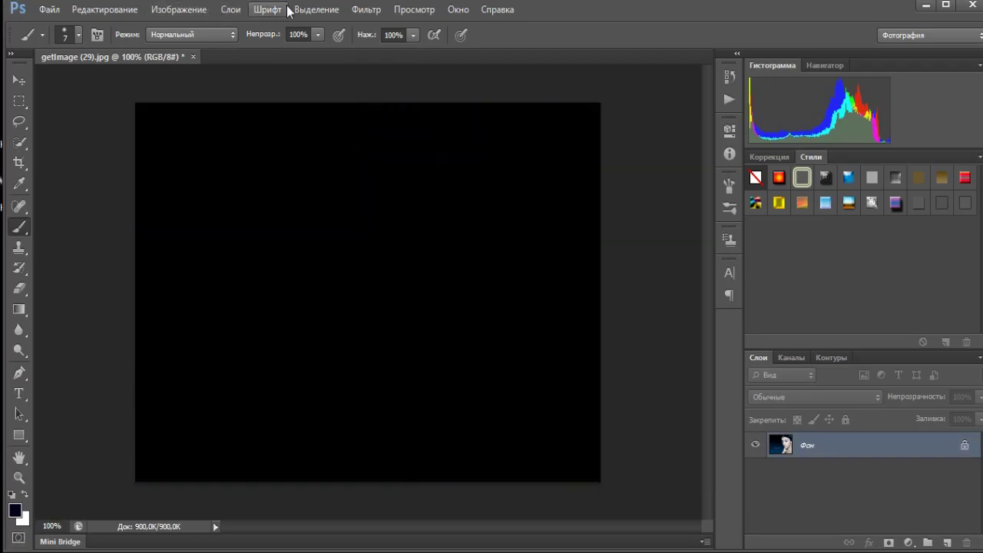
Invert the selection and clear the dark blue background around the woman.
{"action": "left_click", "coordinate": [315, 9]}
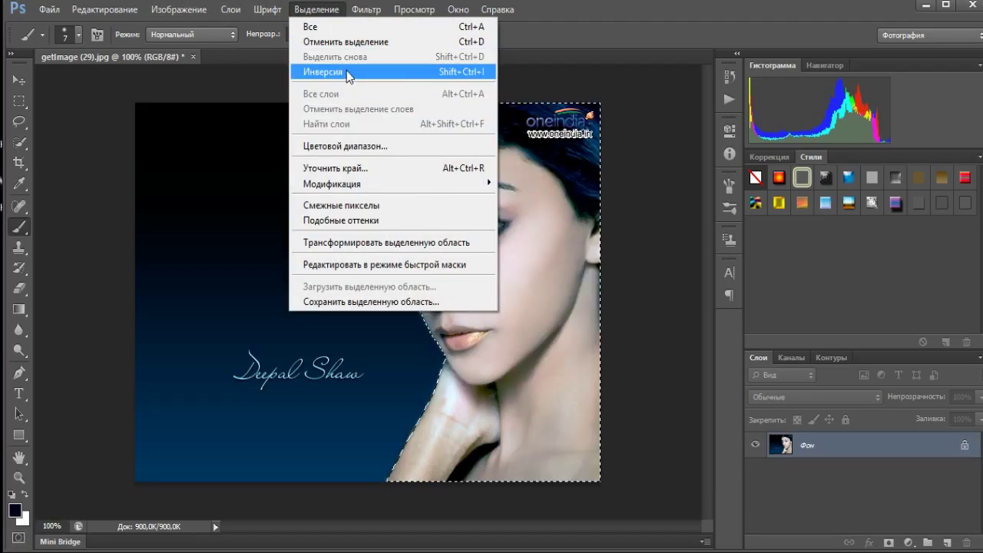
{"action": "left_click", "coordinate": [331, 72]}
{"action": "left_click", "coordinate": [111, 12]}
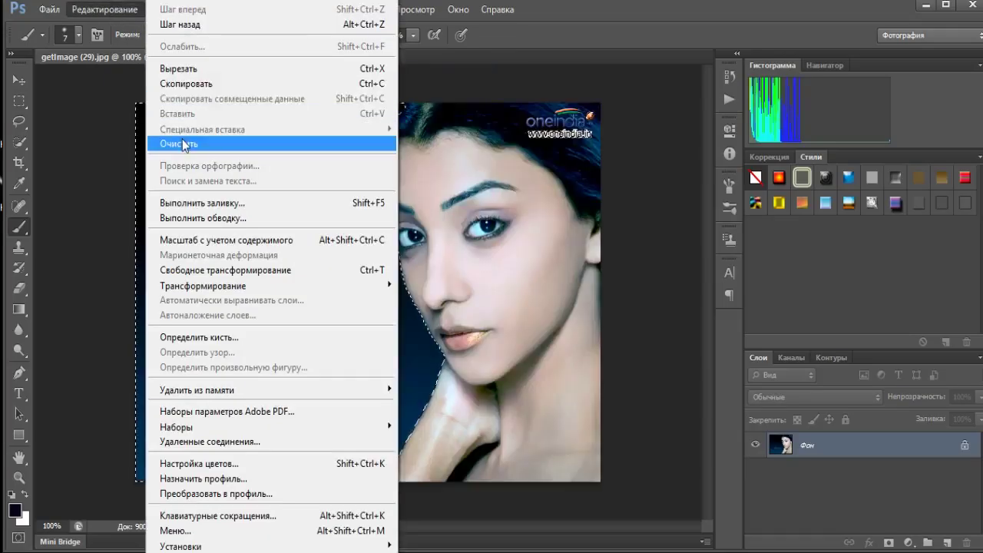
{"action": "left_click", "coordinate": [158, 139]}
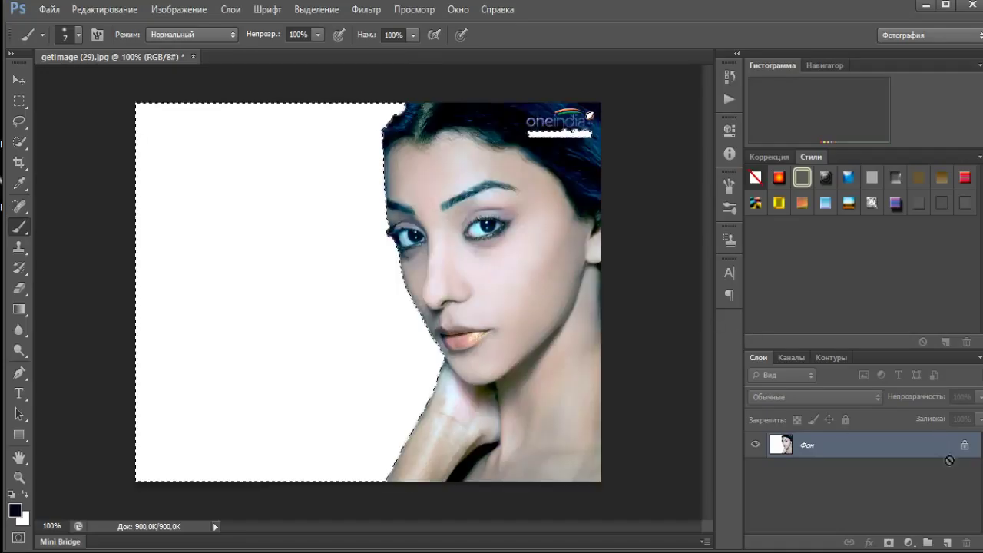
Duplicate the Фон layer and, on the copy, replace the background selection with a Quick Selection of the woman.
{"action": "left_click_drag", "start_coordinate": [950, 457], "coordinate": [947, 542]}
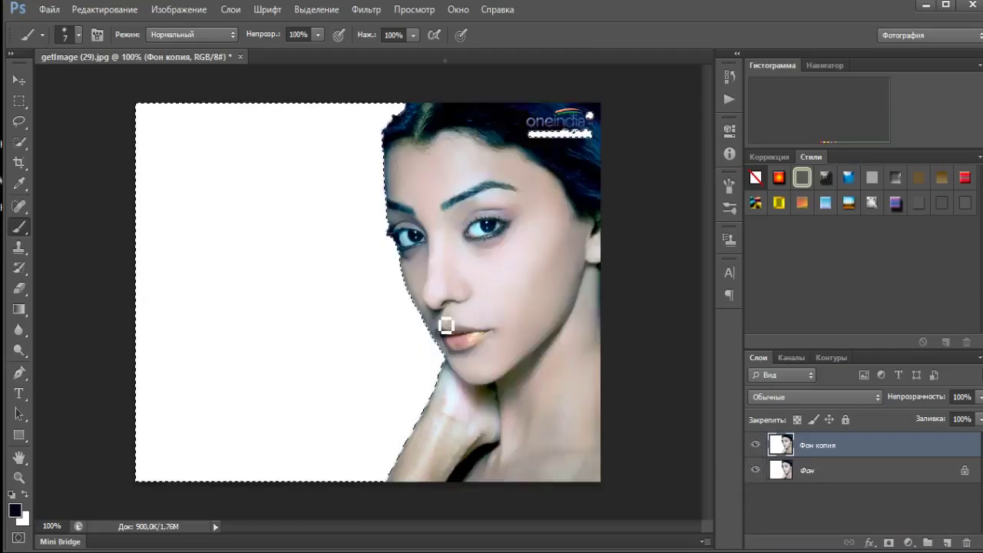
{"action": "right_click", "coordinate": [445, 323]}
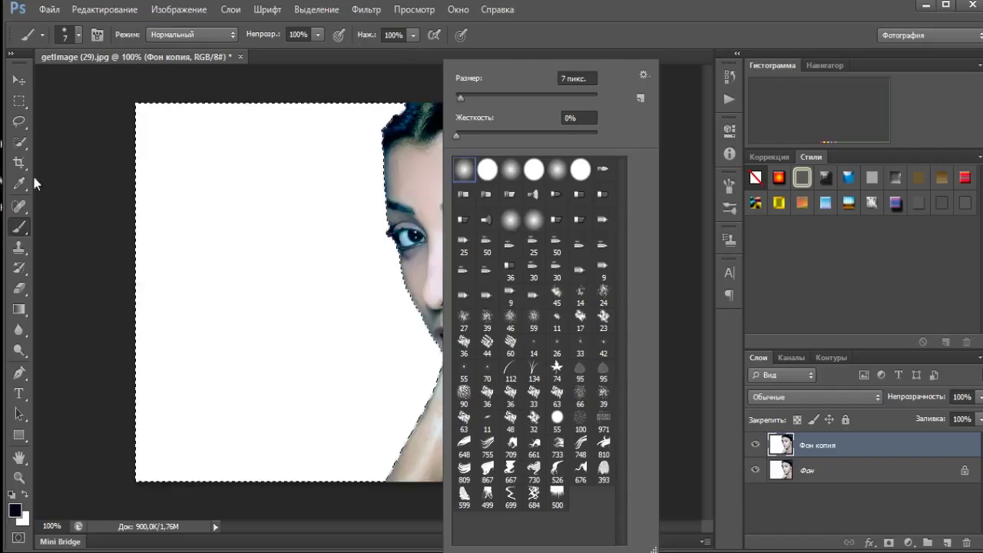
{"action": "left_click", "coordinate": [19, 142]}
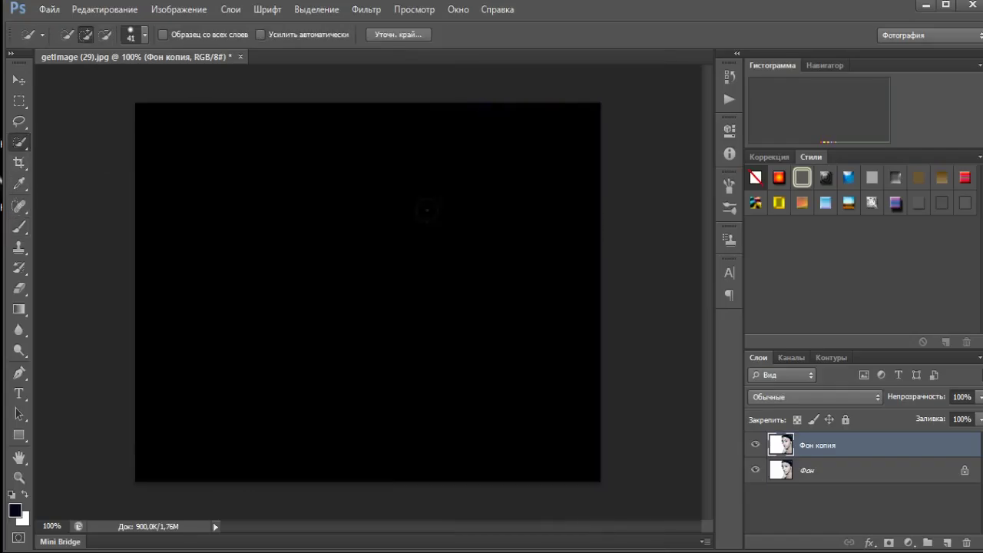
{"action": "right_click", "coordinate": [449, 220]}
{"action": "left_click", "coordinate": [469, 232]}
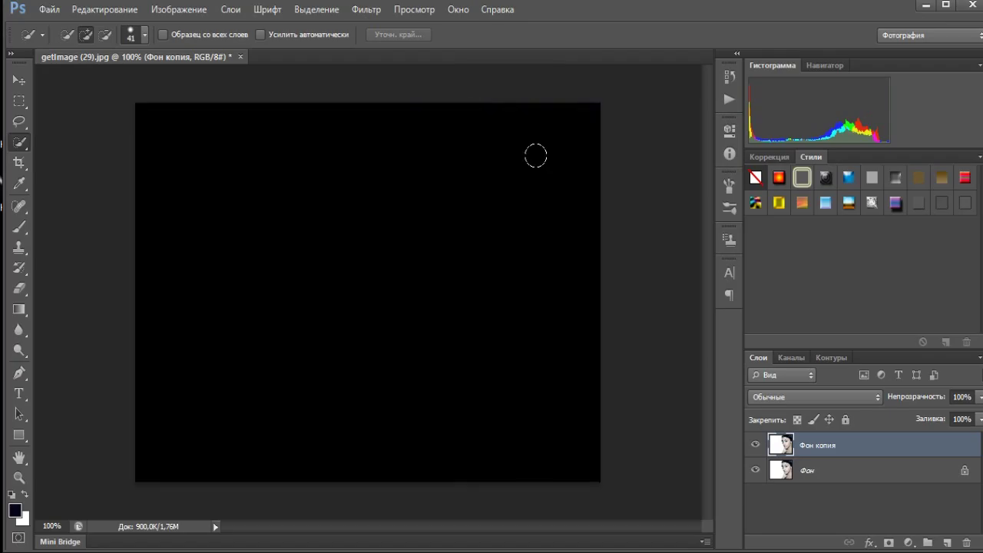
With the Фон layer hidden, invert the selection on Фон копия, clear everything around the woman and remove the selection.
{"action": "left_click", "coordinate": [755, 470]}
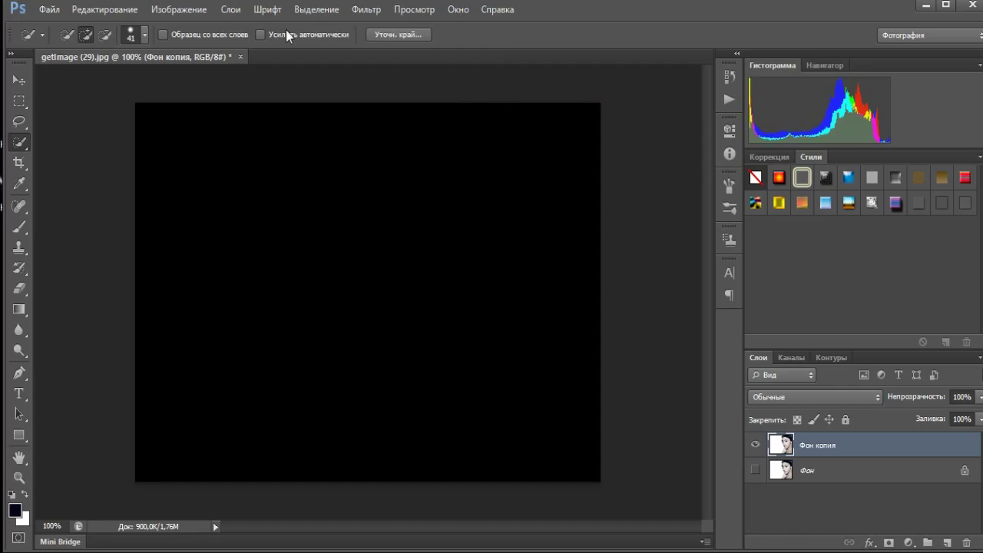
{"action": "left_click", "coordinate": [316, 9]}
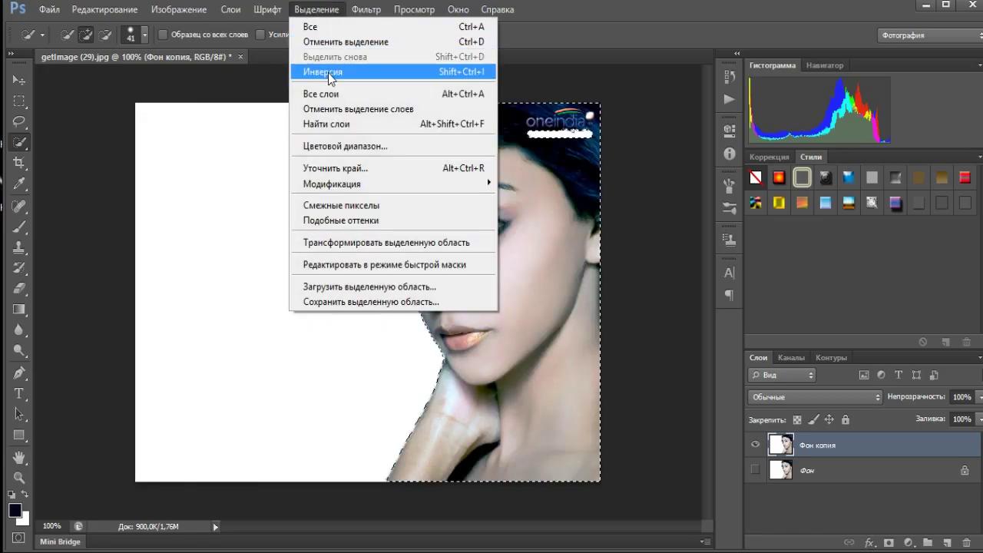
{"action": "left_click", "coordinate": [303, 71]}
{"action": "left_click", "coordinate": [104, 10]}
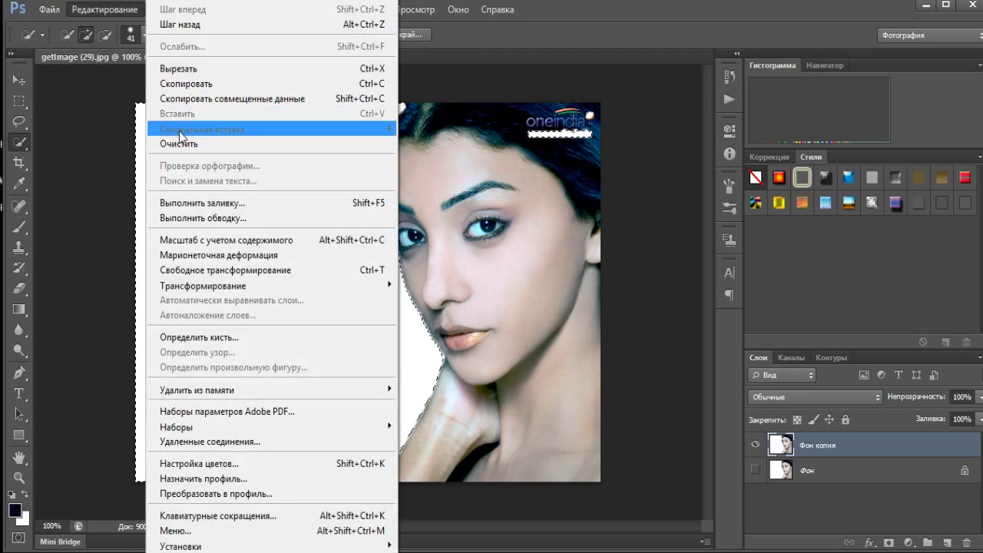
{"action": "left_click", "coordinate": [223, 143]}
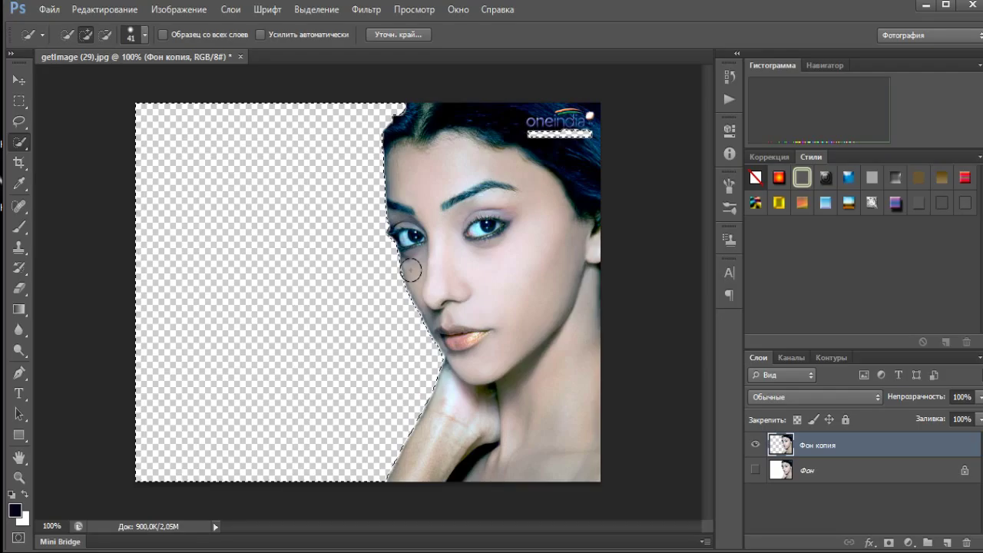
{"action": "key", "text": "ctrl+d"}
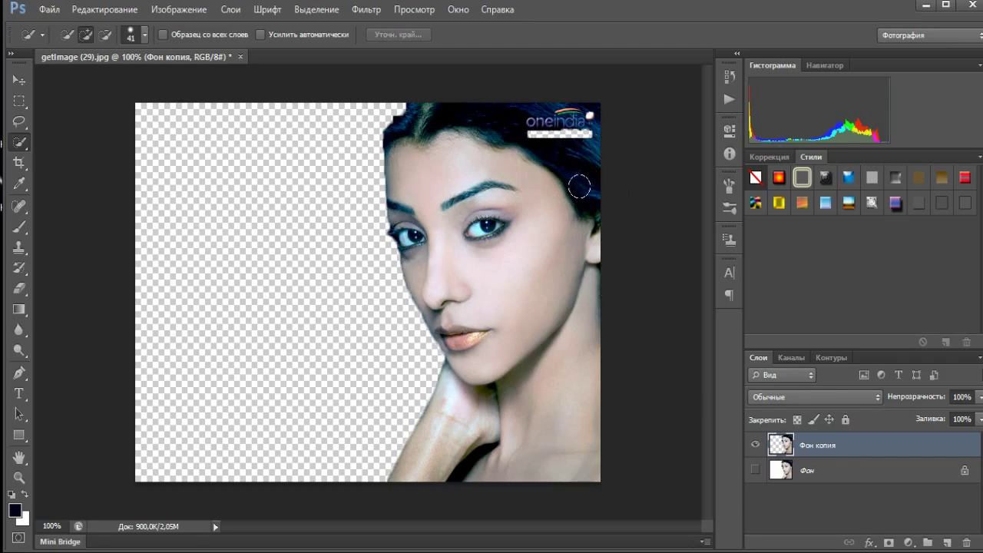
Open getImage (3).jpg from the индийски folder, leaving its missing colour profile unmanaged.
{"action": "left_click", "coordinate": [48, 9]}
{"action": "left_click", "coordinate": [68, 35]}
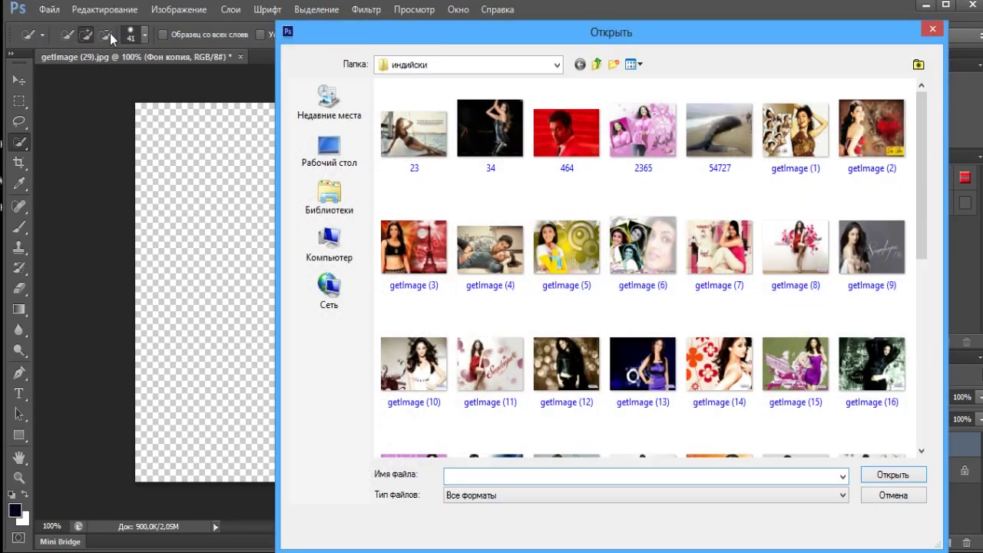
{"action": "left_click", "coordinate": [412, 246]}
{"action": "left_click", "coordinate": [887, 476]}
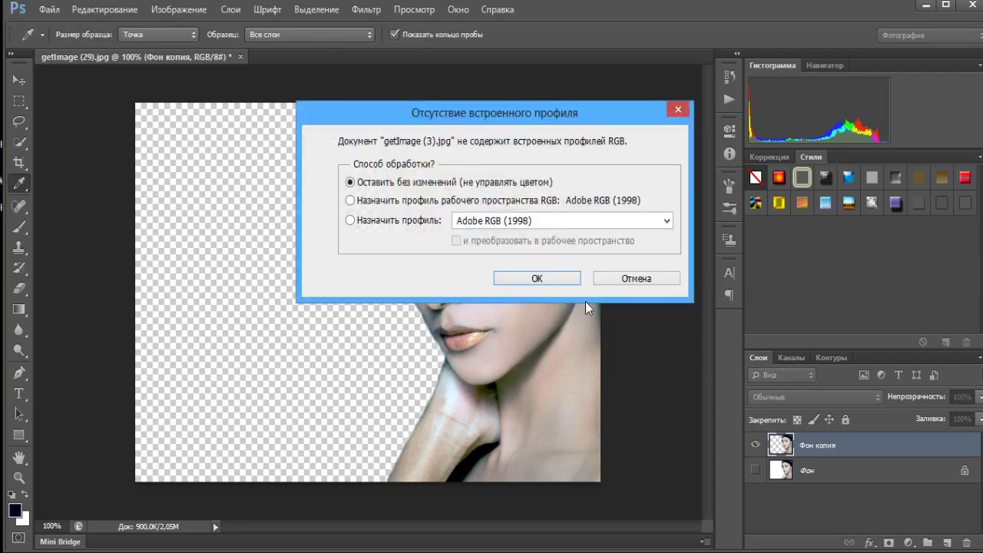
{"action": "key", "text": "w"}
{"action": "left_click", "coordinate": [550, 279]}
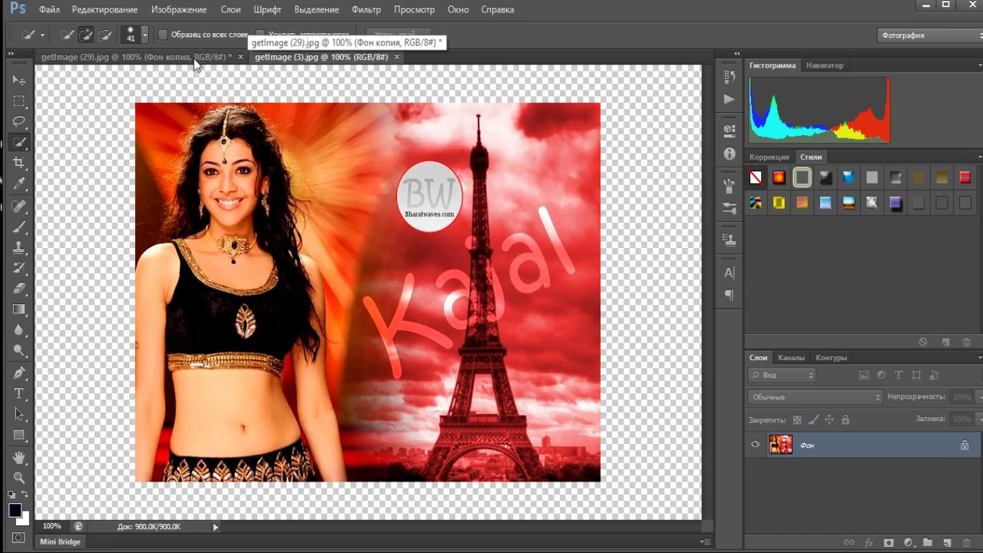
Float the getImage (29).jpg document and copy its cut-out woman into getImage (3).jpg, aligned with the image's right and bottom edges.
{"action": "left_click_drag", "start_coordinate": [194, 64], "coordinate": [566, 158]}
{"action": "left_click_drag", "start_coordinate": [658, 159], "coordinate": [677, 300]}
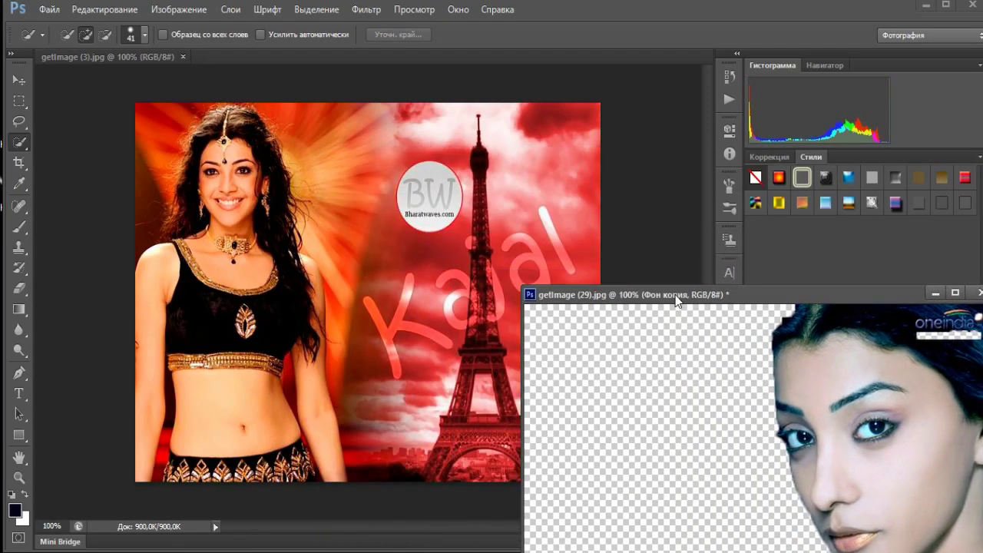
{"action": "left_click", "coordinate": [19, 80]}
{"action": "left_click_drag", "start_coordinate": [858, 478], "coordinate": [472, 333]}
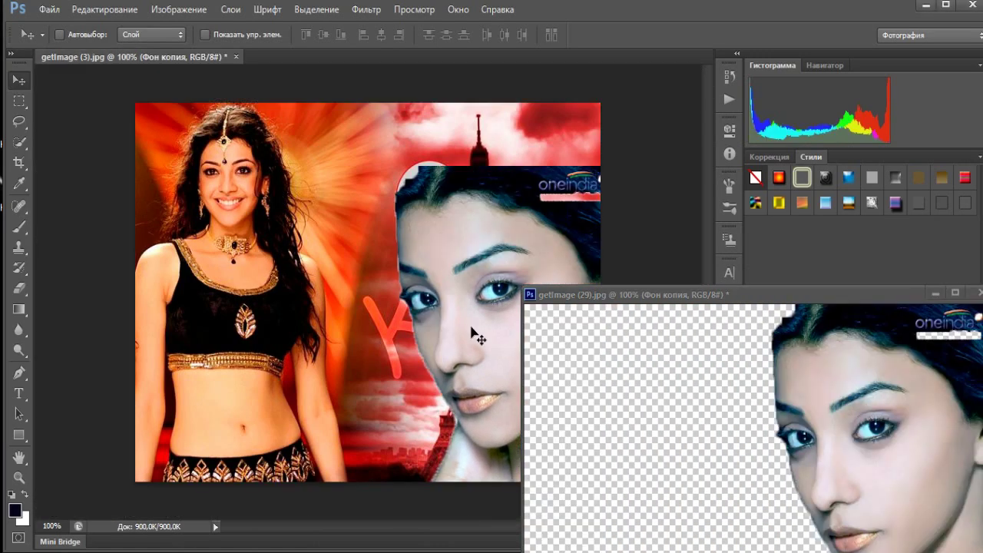
{"action": "left_click", "coordinate": [933, 295]}
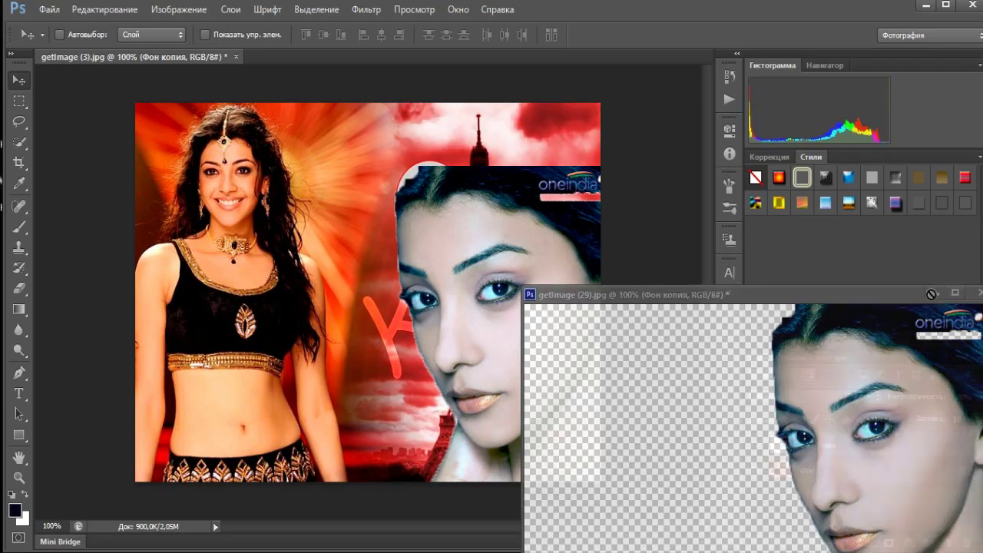
{"action": "left_click_drag", "start_coordinate": [520, 320], "coordinate": [503, 251]}
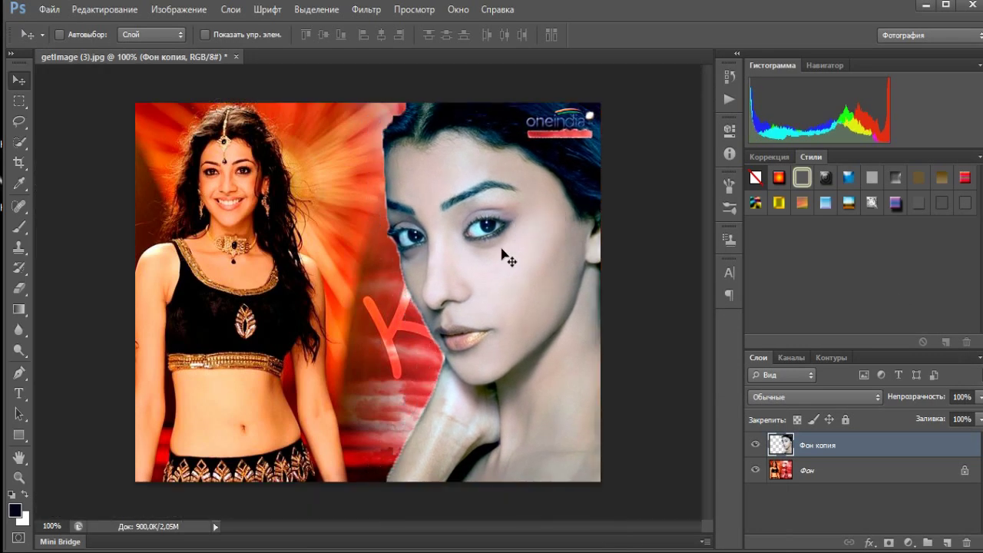
Choose getImage (10) through getImage (16) in the индийски folder and open them all together.
{"action": "left_click", "coordinate": [48, 9]}
{"action": "left_click", "coordinate": [57, 42]}
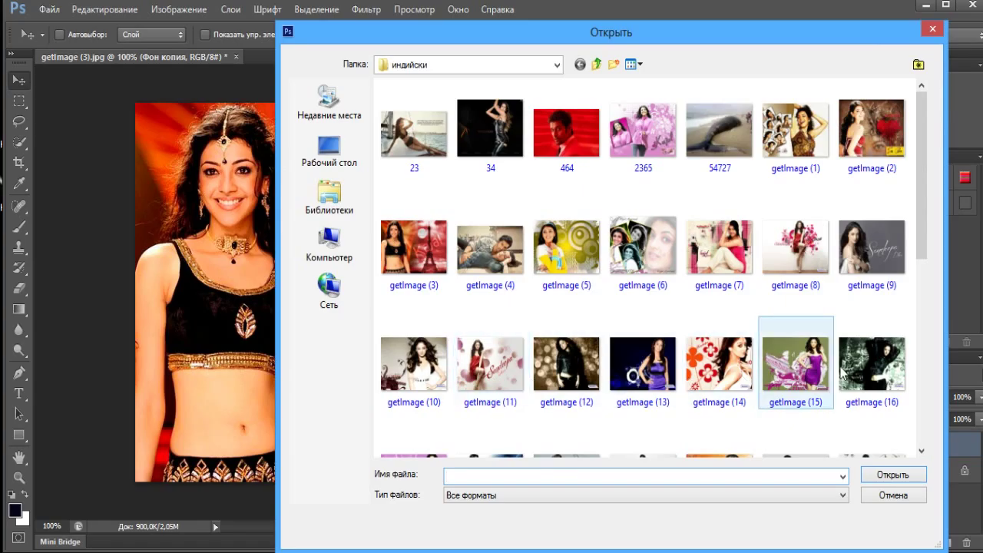
{"action": "scroll", "coordinate": [888, 360], "scroll_direction": "down", "scroll_amount": 5}
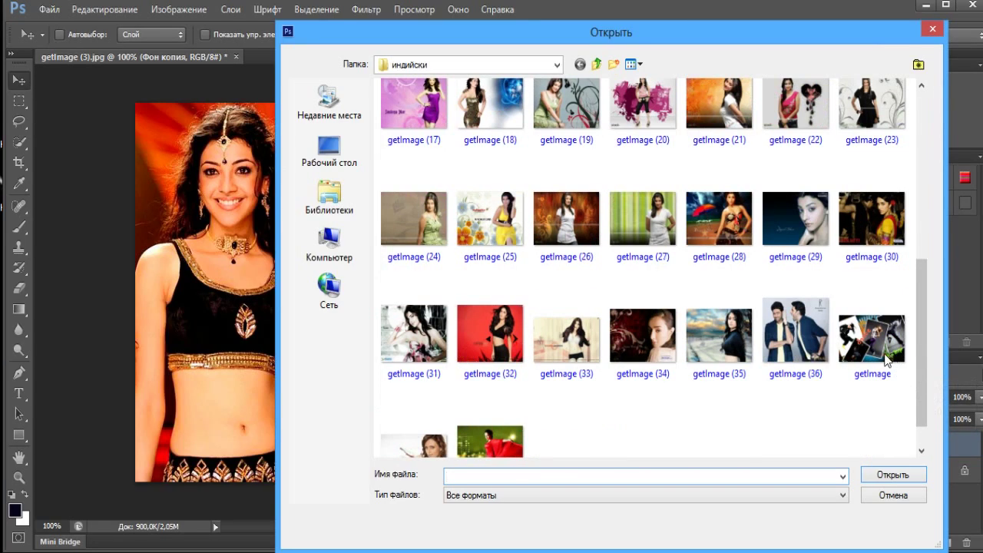
{"action": "scroll", "coordinate": [888, 353], "scroll_direction": "up", "scroll_amount": 5}
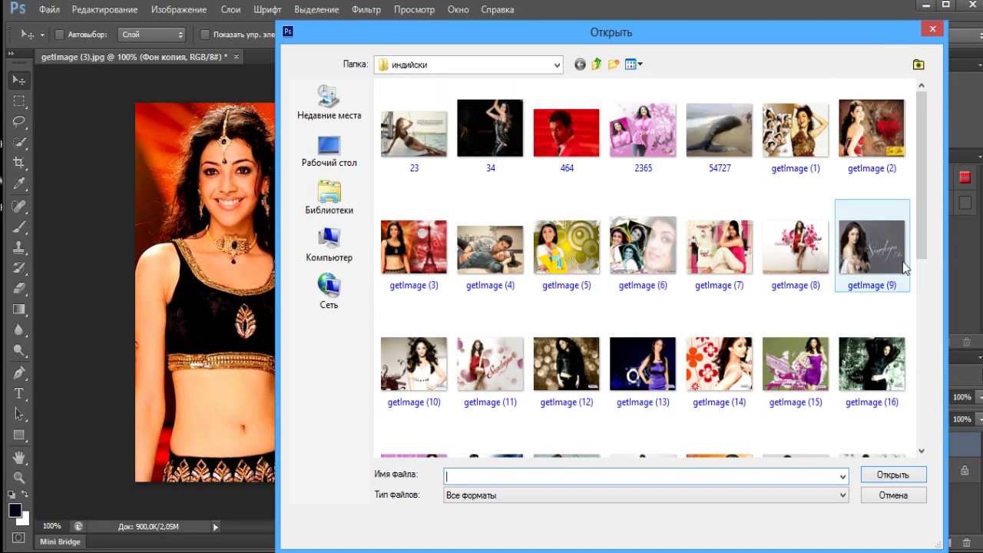
{"action": "left_click_drag", "start_coordinate": [914, 292], "coordinate": [405, 382]}
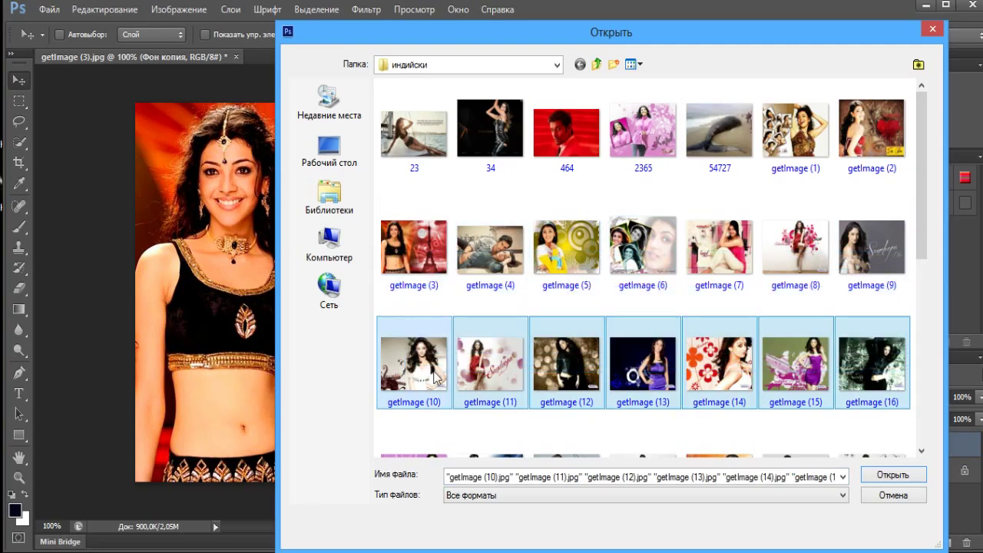
{"action": "left_click", "coordinate": [891, 476]}
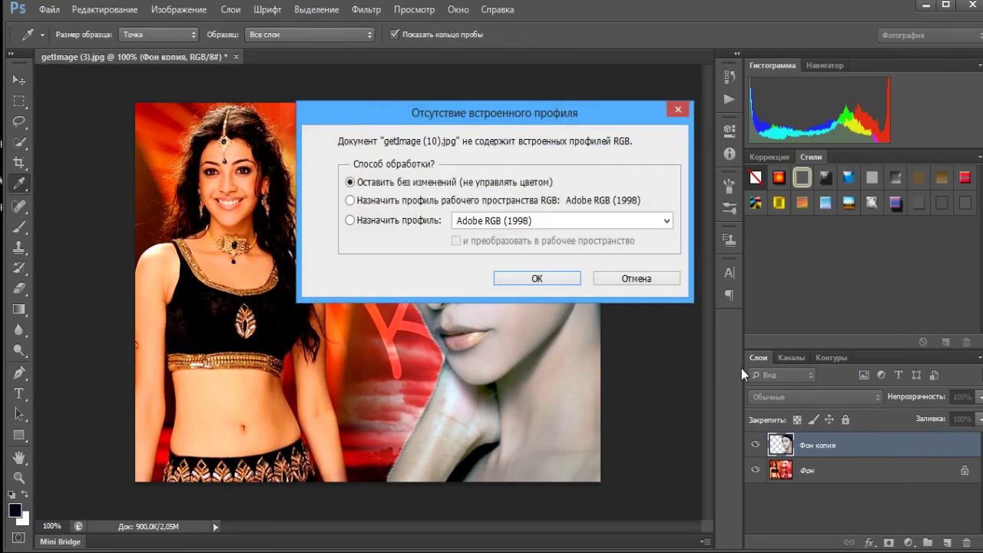
Leave the colours unmanaged for each of the images getImage (10).jpg to getImage (16).jpg as they load.
{"action": "left_click", "coordinate": [568, 279]}
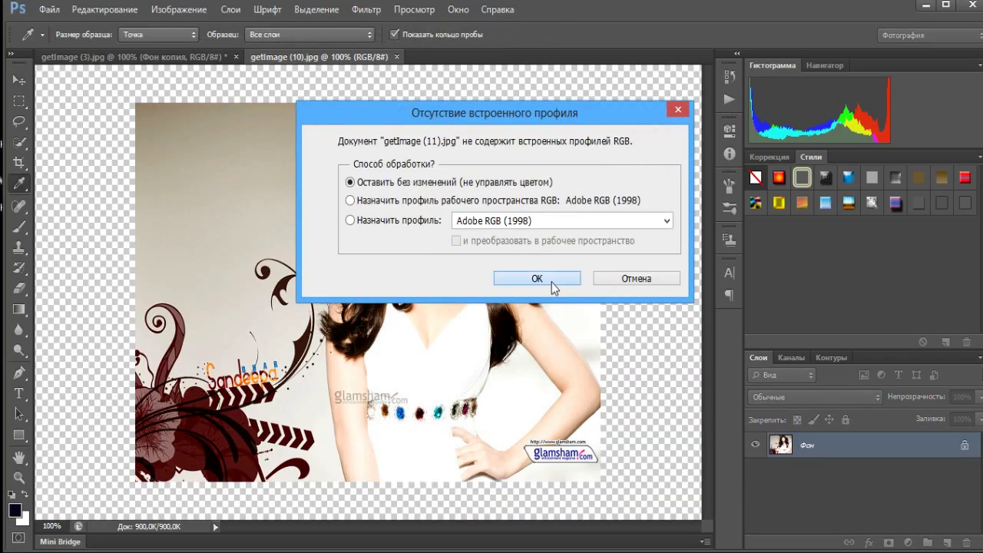
{"action": "left_click", "coordinate": [550, 280]}
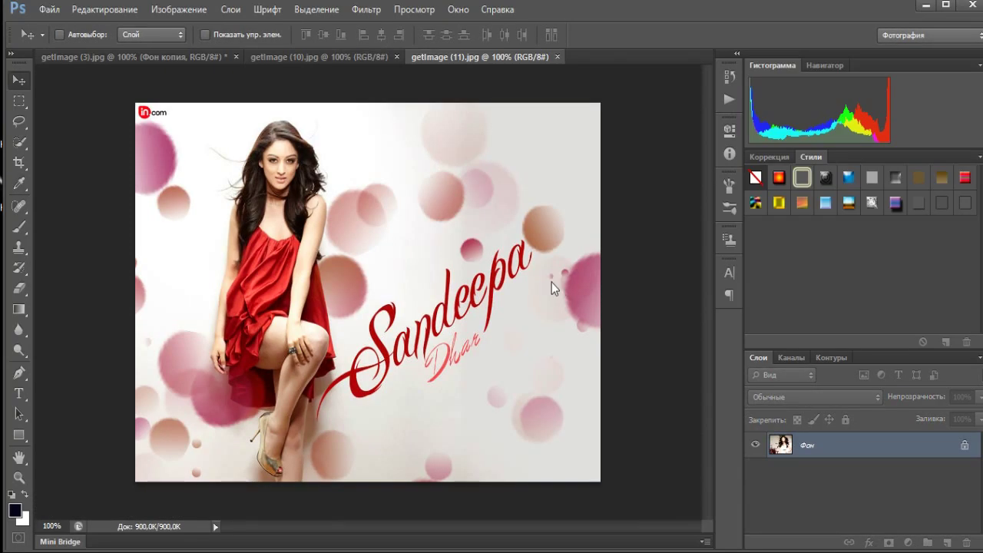
{"action": "left_click", "coordinate": [551, 281]}
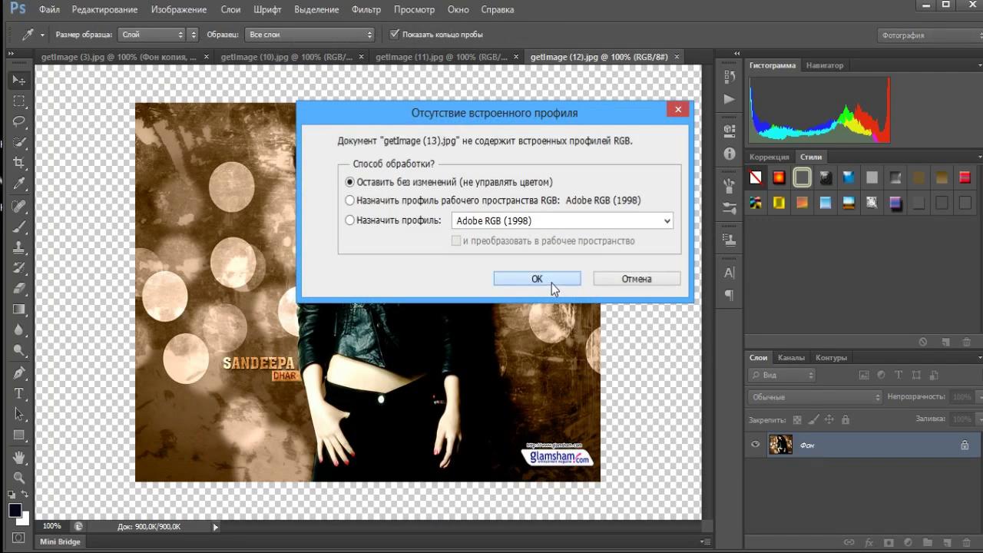
{"action": "left_click", "coordinate": [552, 281]}
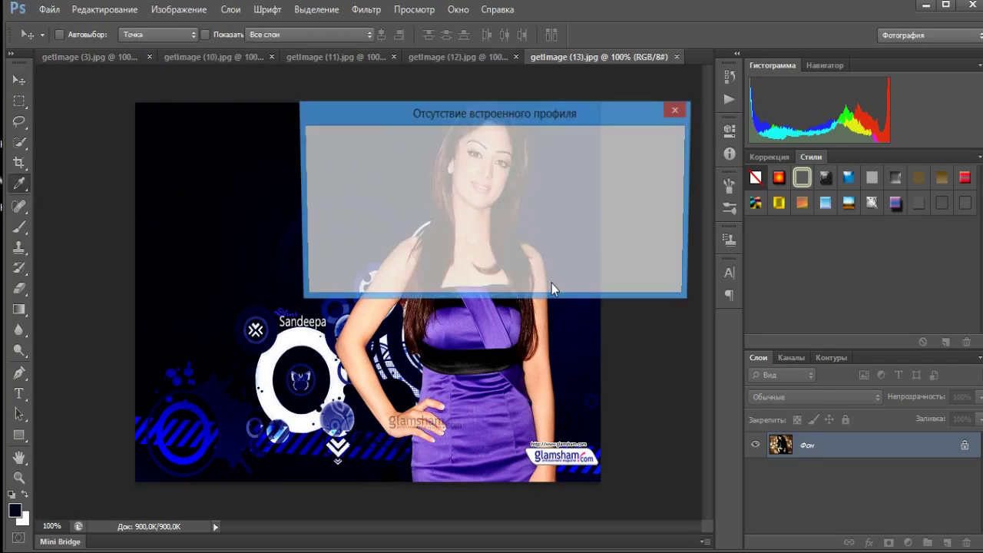
{"action": "left_click", "coordinate": [551, 281]}
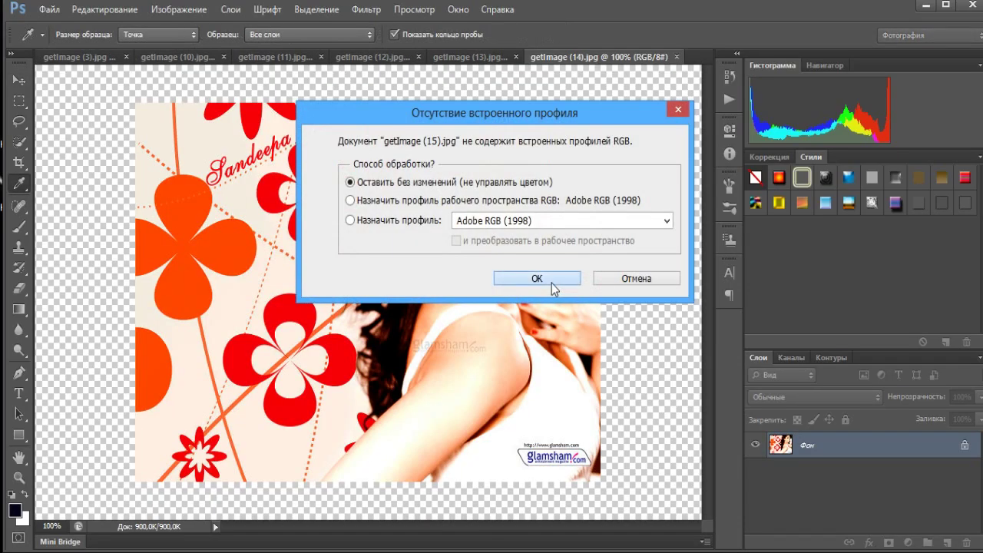
{"action": "left_click", "coordinate": [551, 282]}
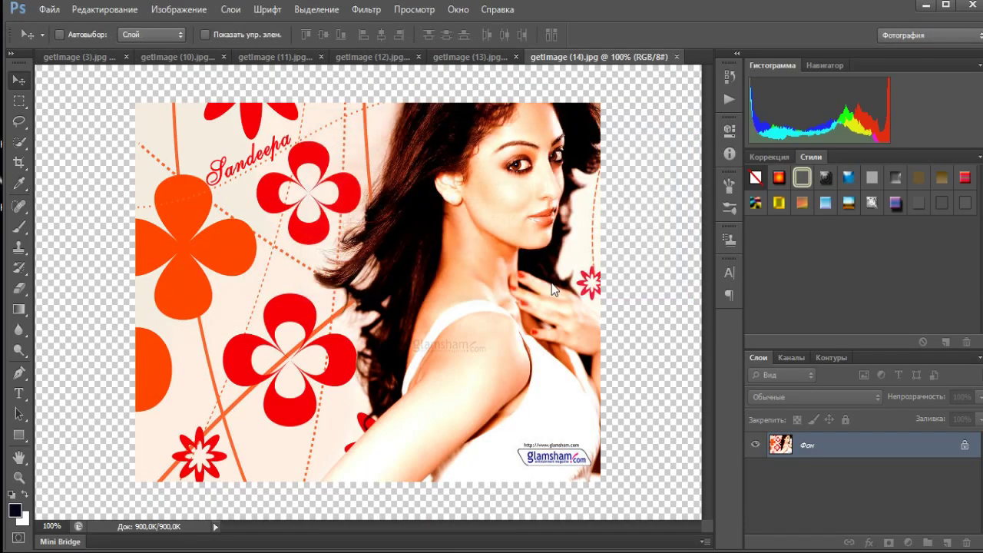
{"action": "key", "text": "i"}
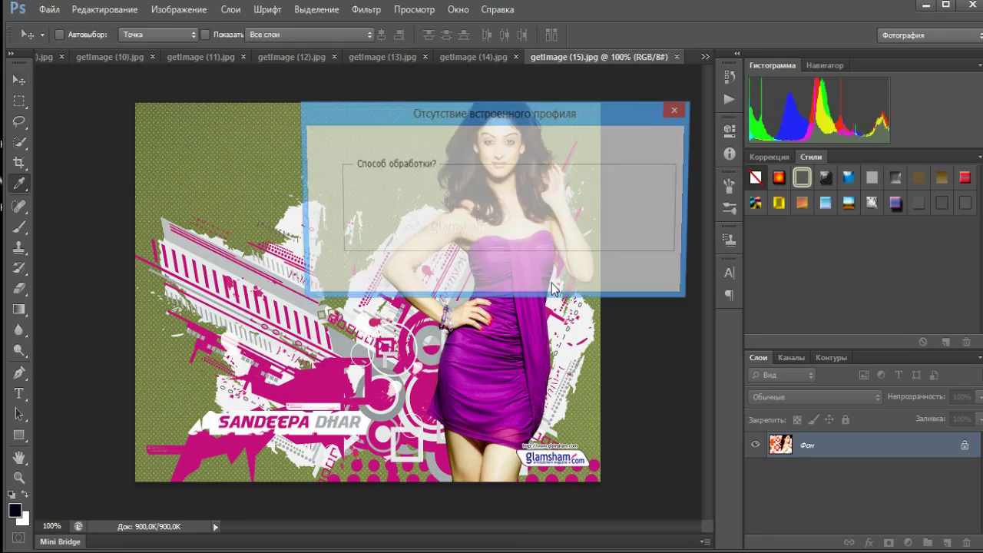
{"action": "key", "text": "alt+Tab"}
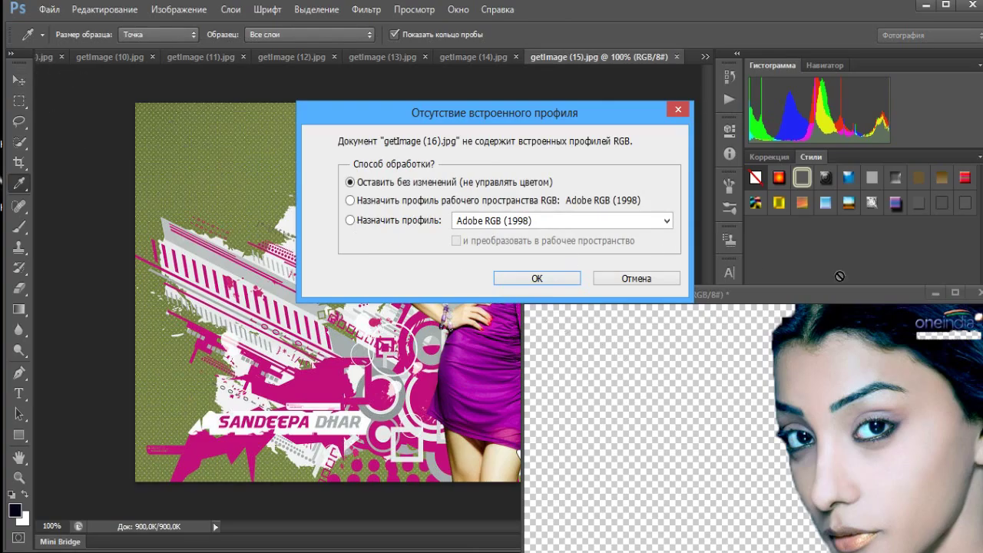
{"action": "left_click", "coordinate": [537, 278]}
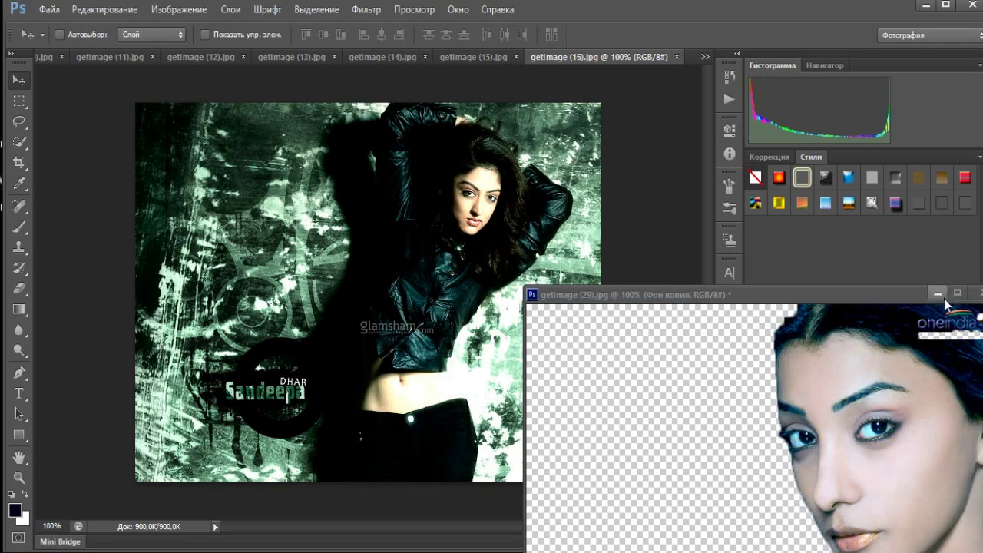
Bring the floating getImage (29).jpg document back and copy the cut-out woman onto the right side of getImage (16).jpg.
{"action": "left_click_drag", "start_coordinate": [945, 301], "coordinate": [607, 57]}
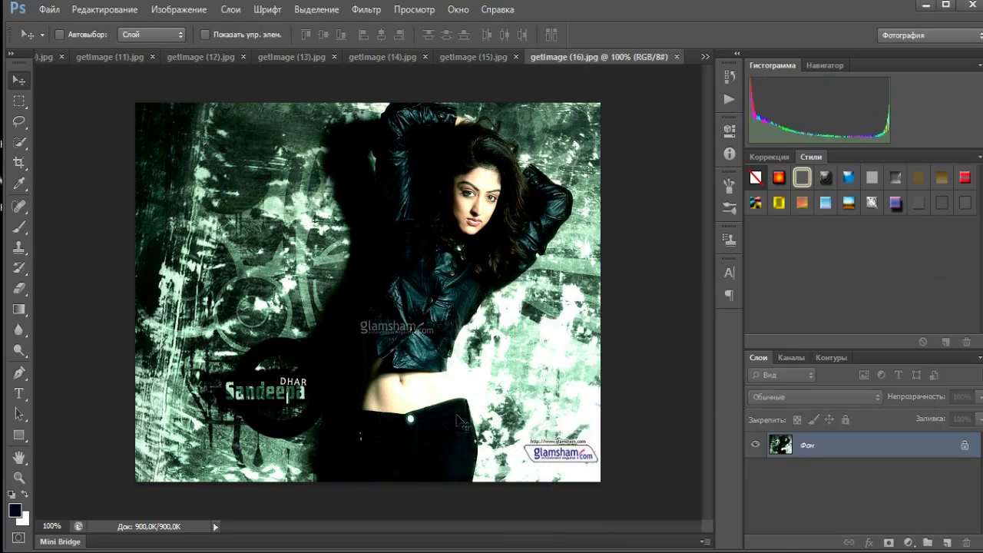
{"action": "left_click", "coordinate": [561, 480]}
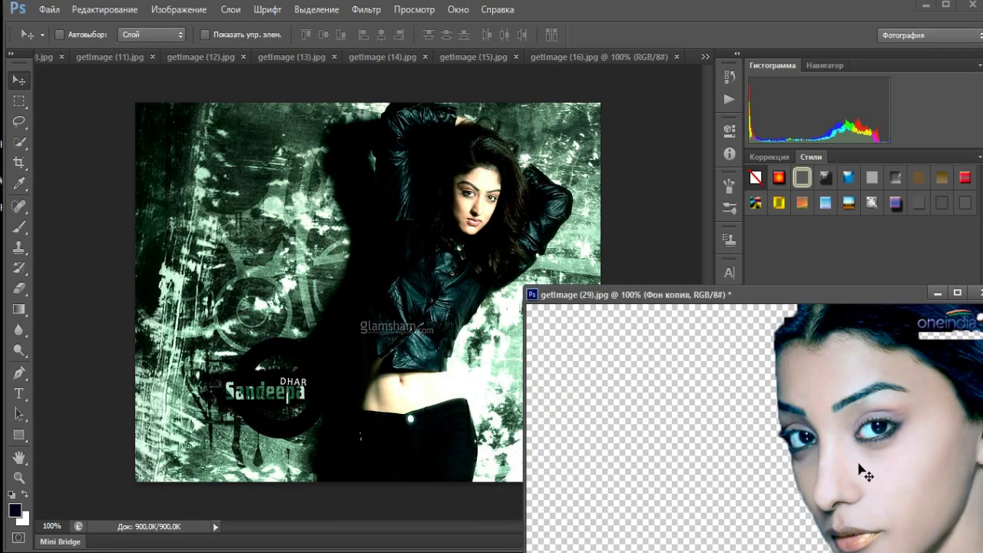
{"action": "left_click_drag", "start_coordinate": [860, 467], "coordinate": [492, 206]}
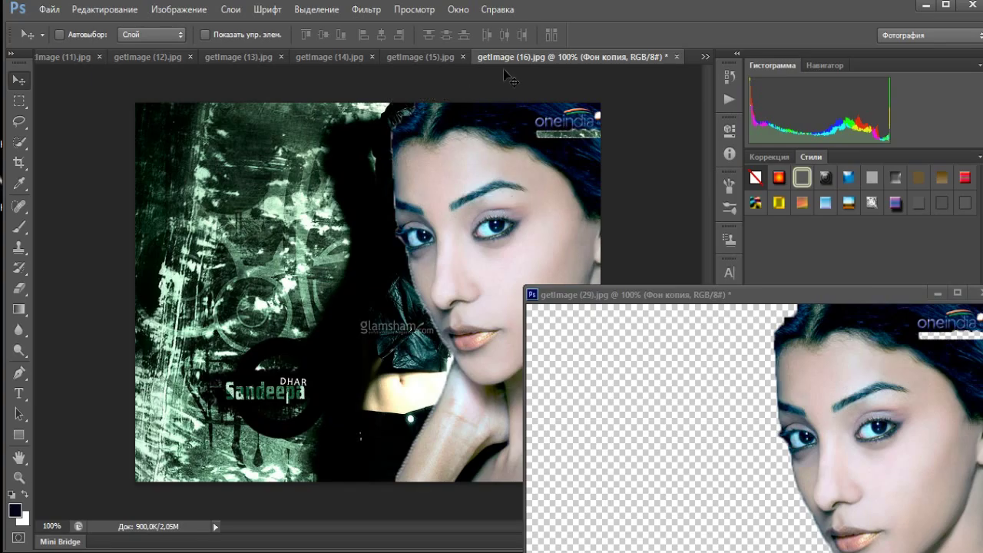
Copy the cut-out woman from getImage (29).jpg onto getImage (15).jpg, covering the woman in the purple dress.
{"action": "left_click", "coordinate": [438, 56]}
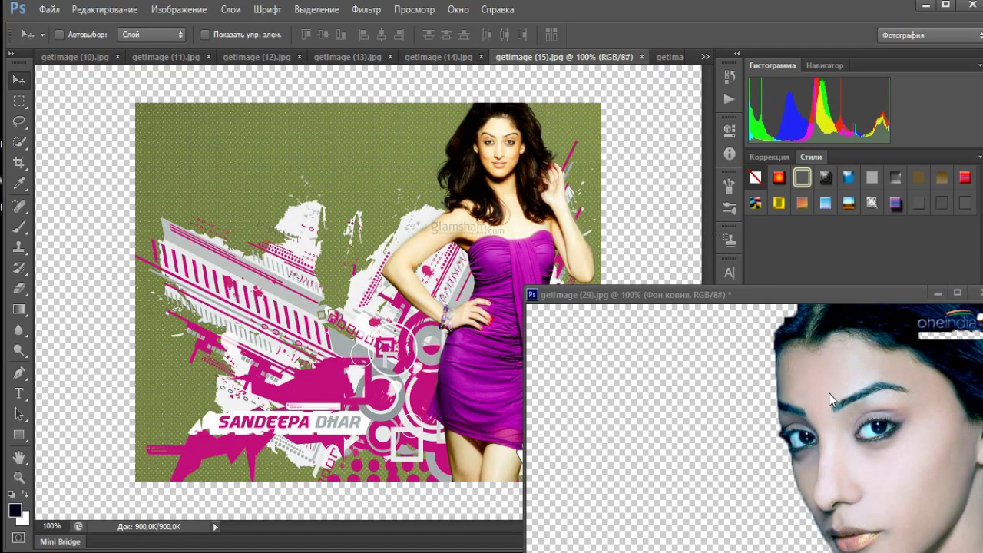
{"action": "left_click", "coordinate": [745, 392]}
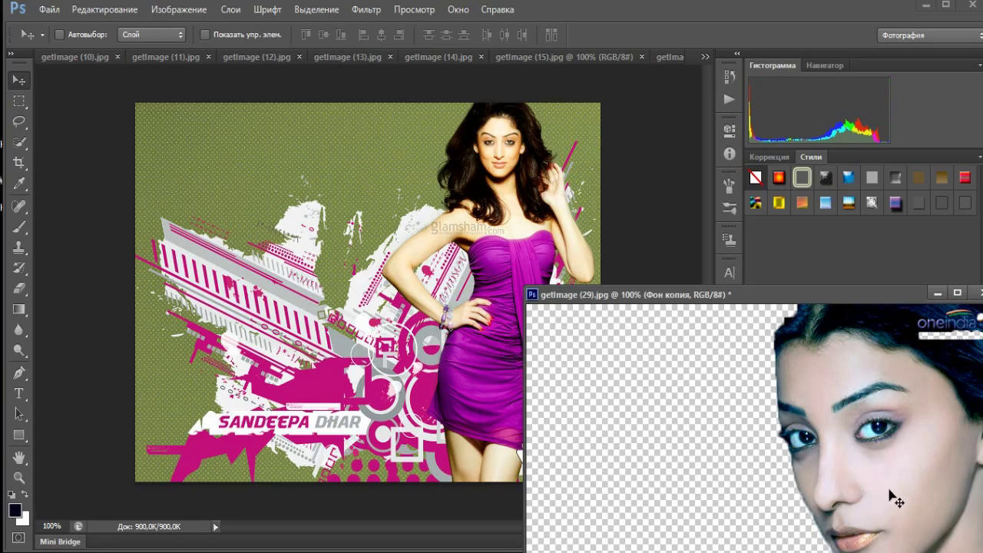
{"action": "left_click_drag", "start_coordinate": [891, 492], "coordinate": [502, 281]}
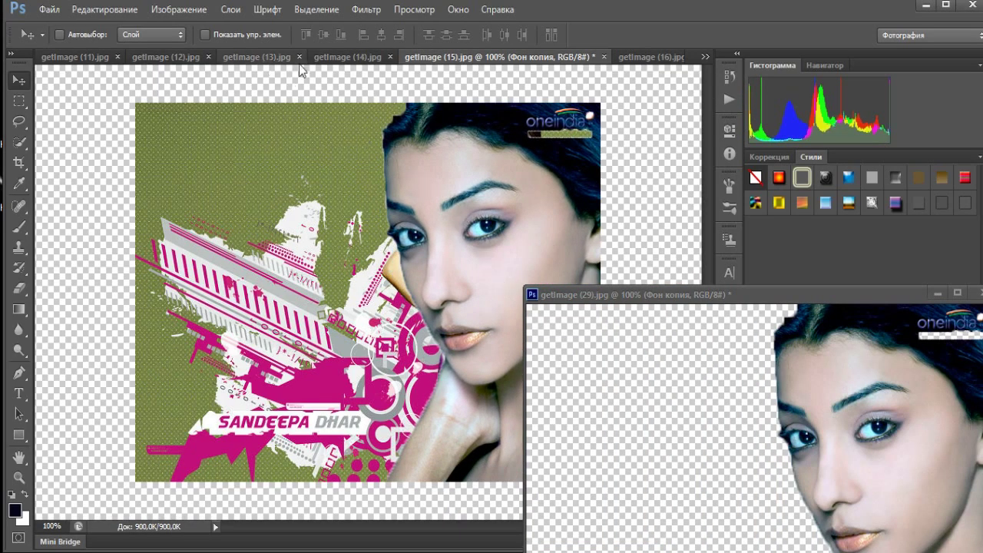
Copy the cut-out woman onto the right side of getImage (14).jpg and minimise the getImage (29).jpg document.
{"action": "left_click", "coordinate": [334, 57]}
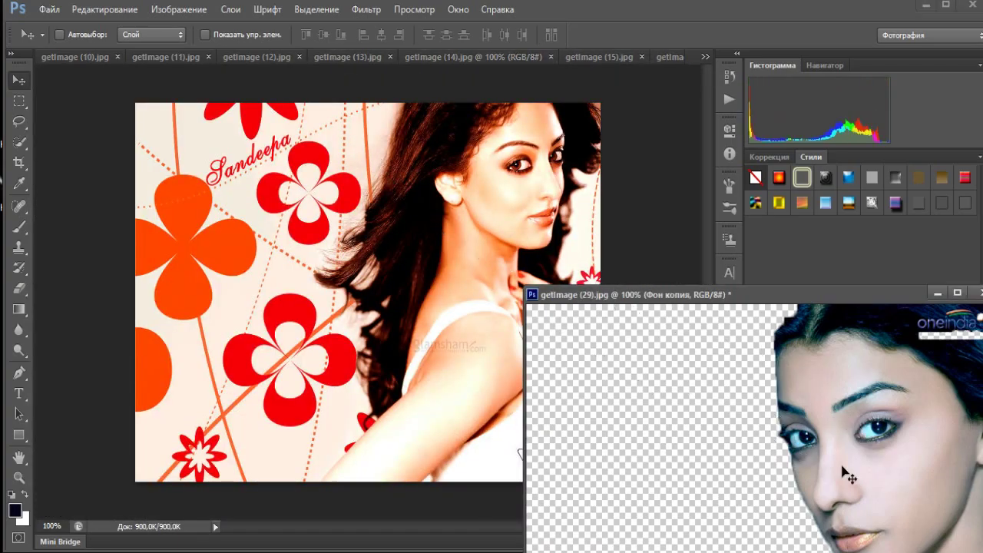
{"action": "left_click_drag", "start_coordinate": [872, 473], "coordinate": [482, 243]}
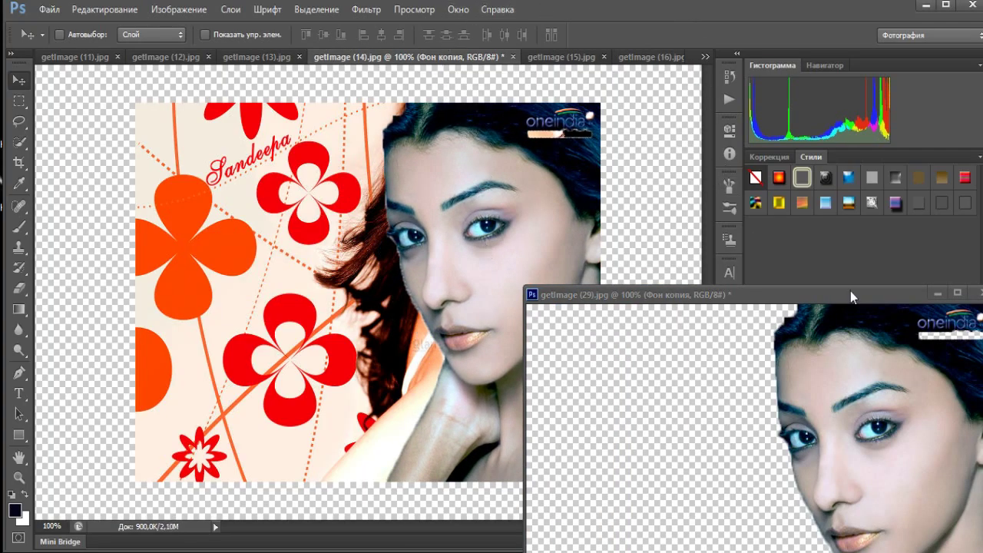
{"action": "left_click", "coordinate": [938, 292]}
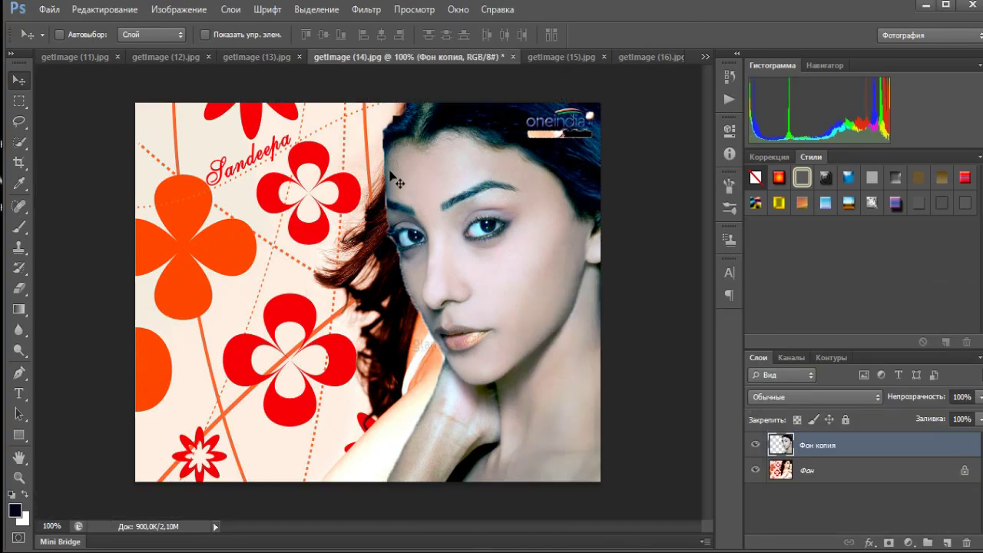